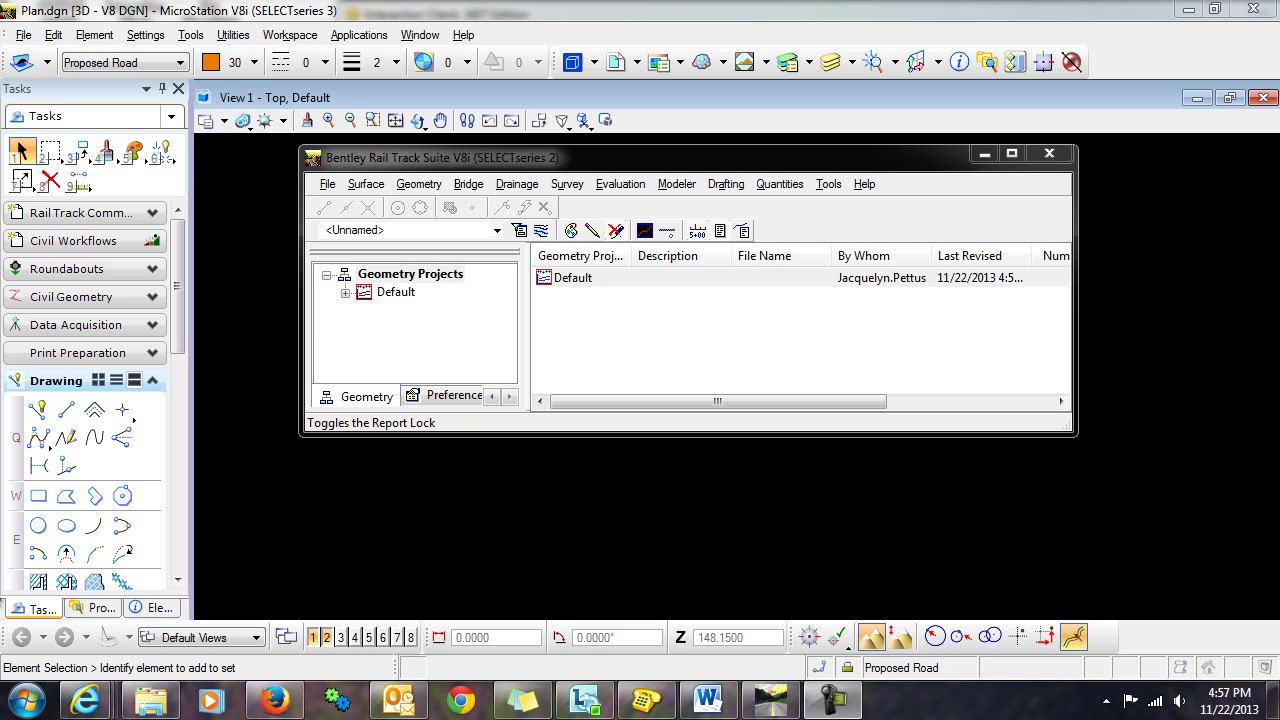
Step: Open Plan.dgn, maximize View 1 and move the Rail Track Suite window up and right
left_click(31, 40)
left_click(96, 50)
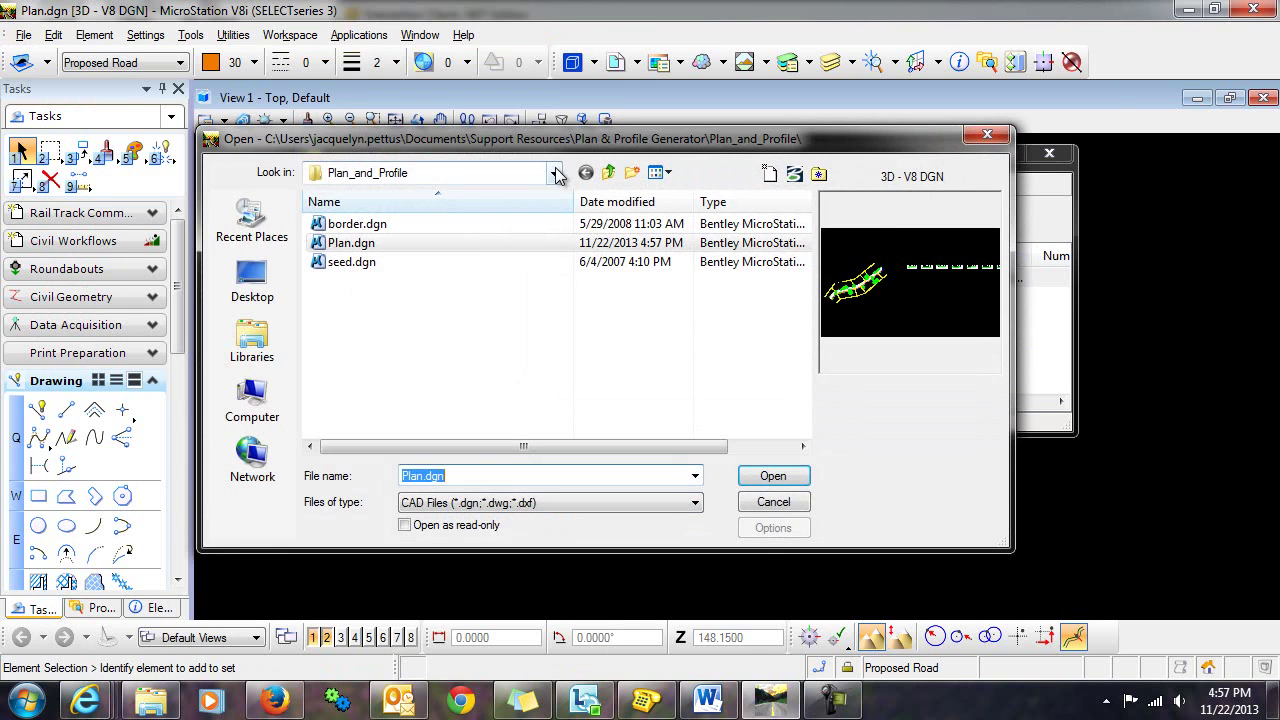
left_click(355, 243)
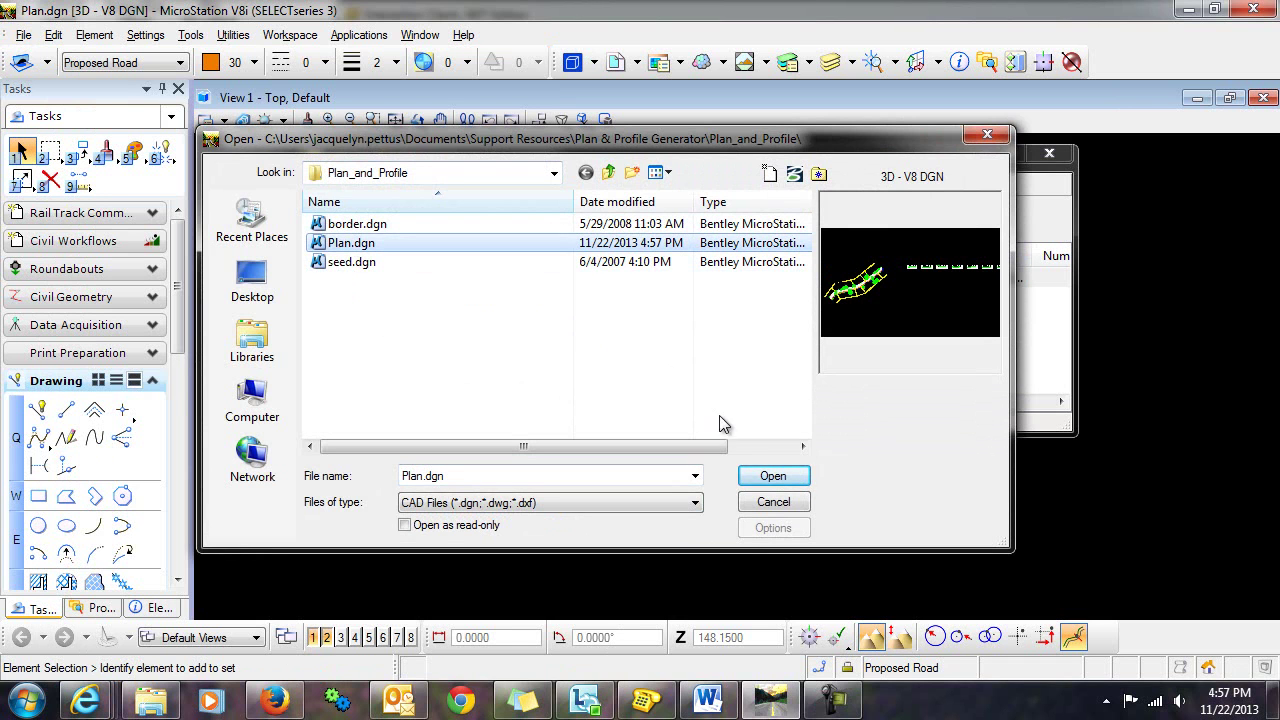
left_click(775, 477)
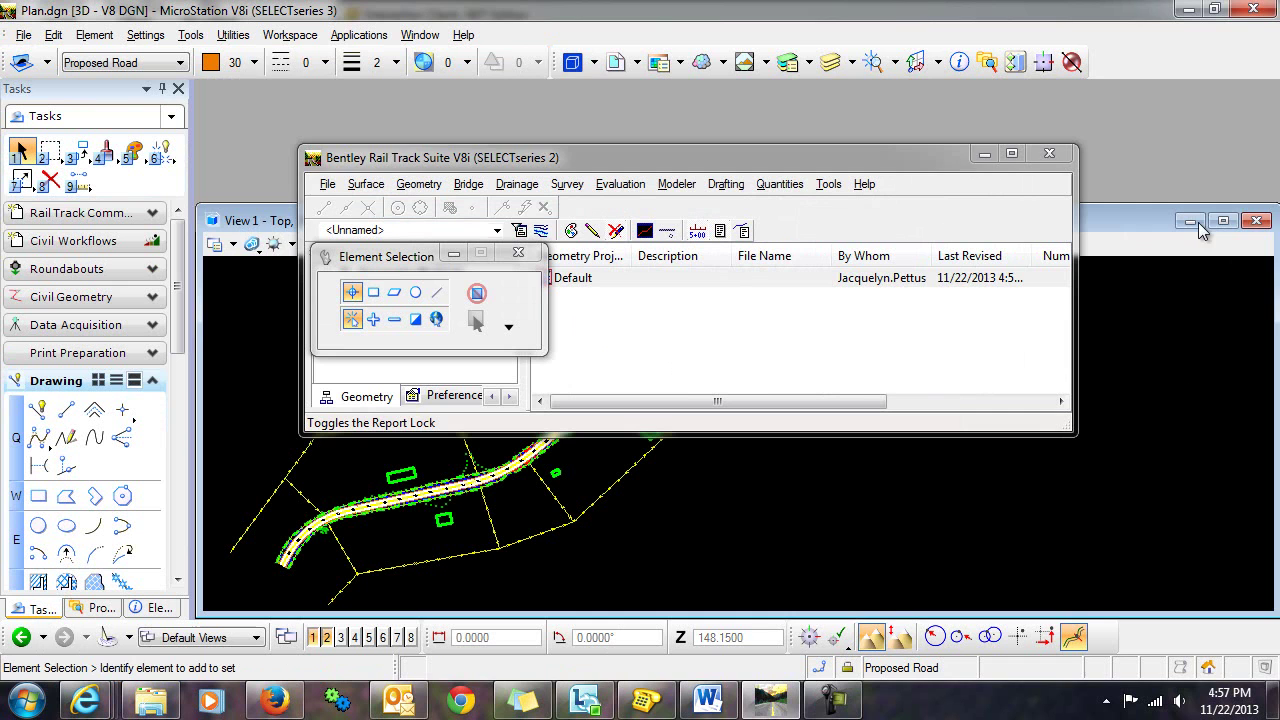
left_click(1222, 220)
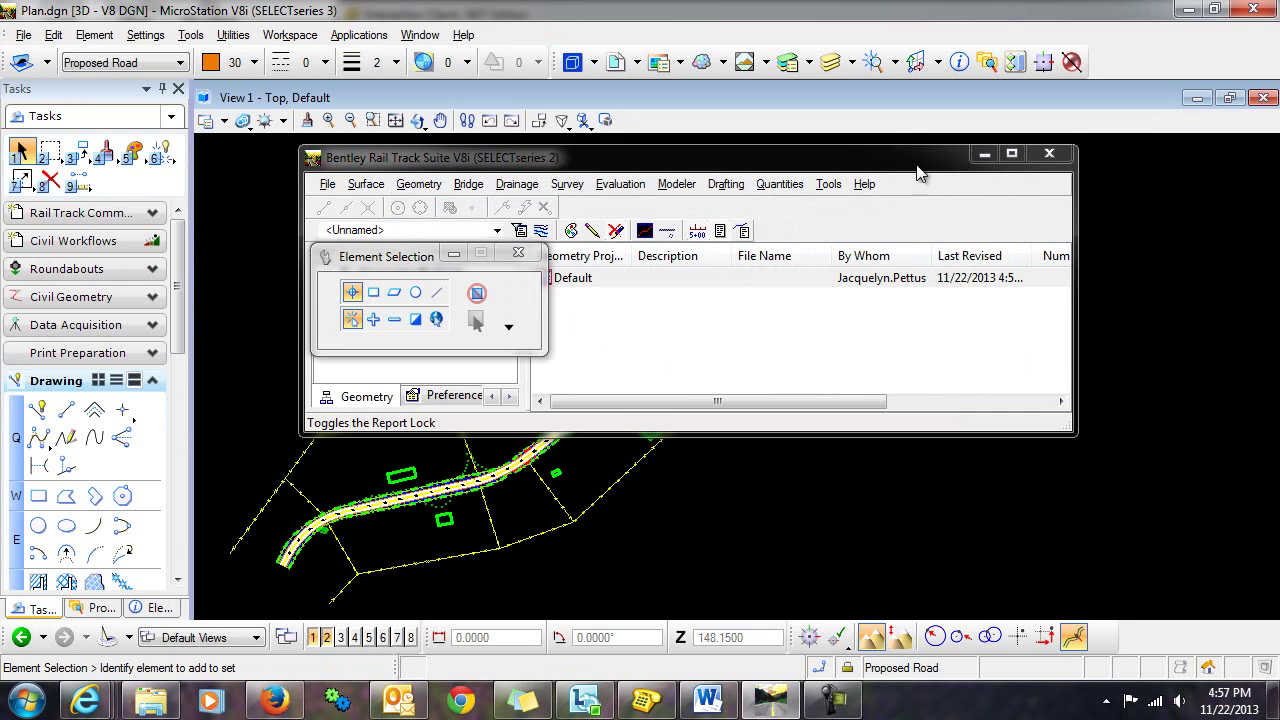
left_click_drag(918, 172, 1036, 110)
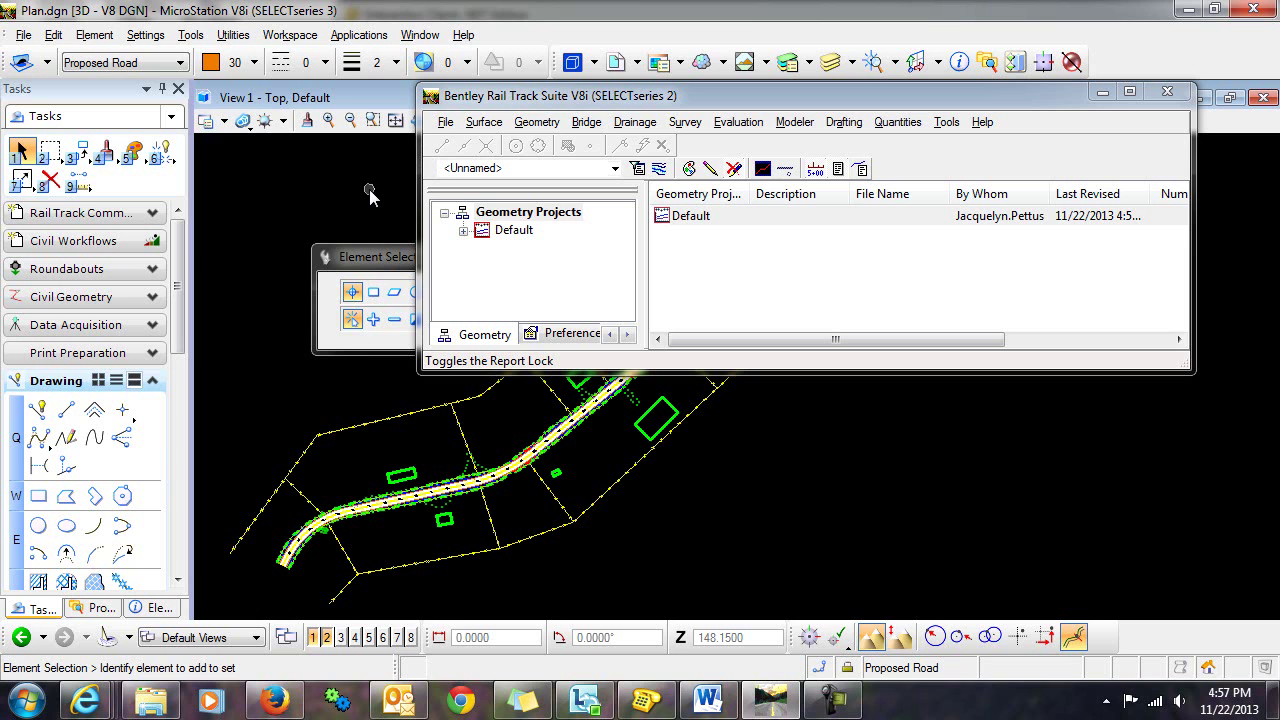
Step: Attach civil.cel from Documents > Support Resources > Plan & Profile Generator > Plan_and_Profile as the cell library
left_click(93, 38)
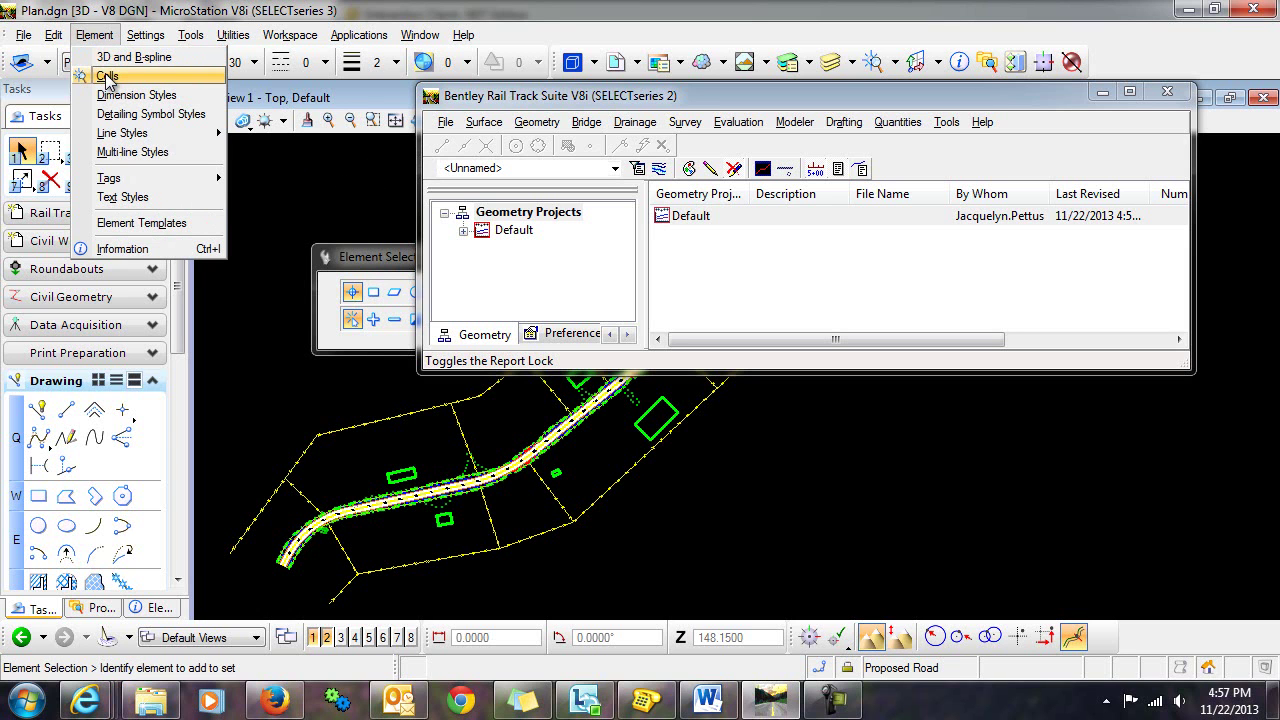
left_click(106, 77)
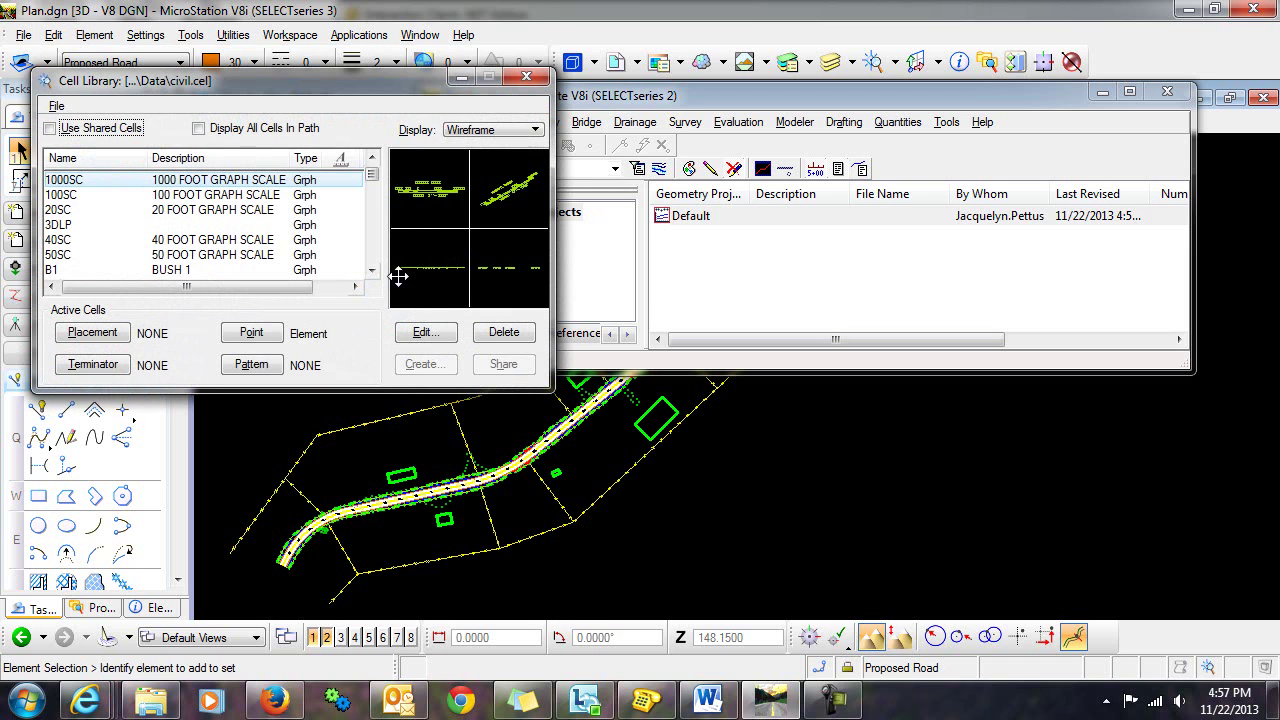
left_click(58, 107)
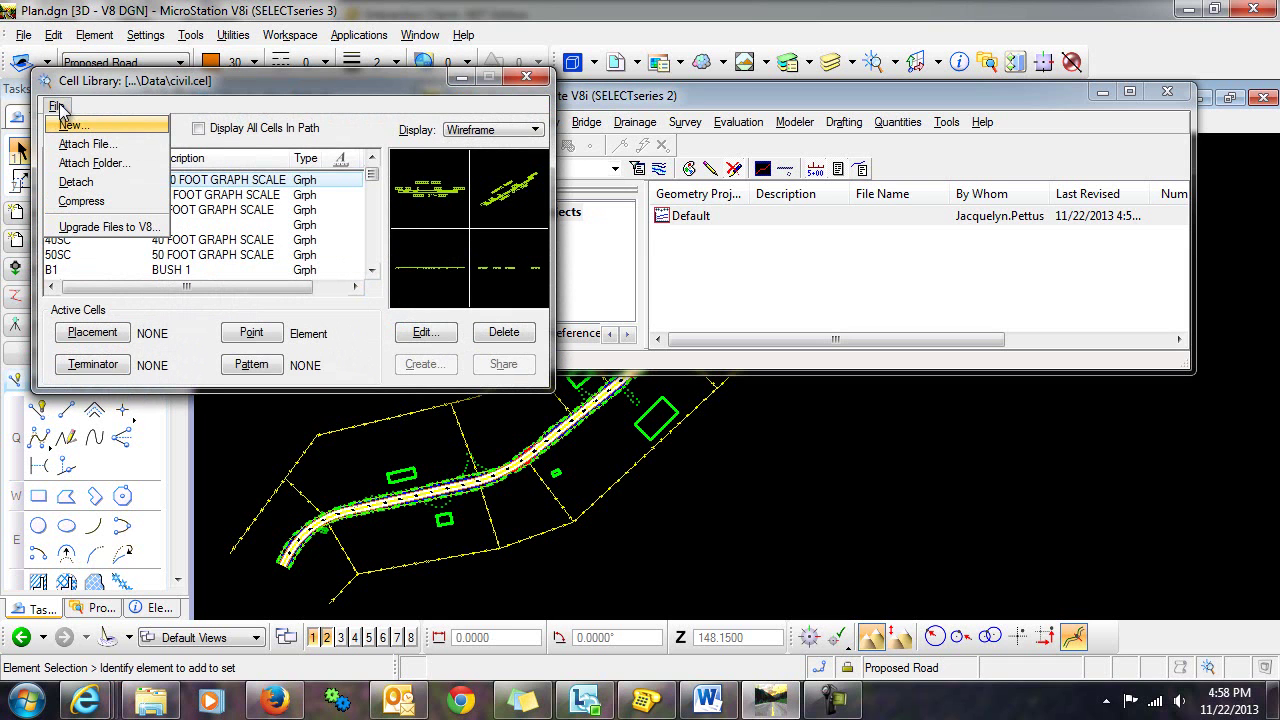
left_click(88, 145)
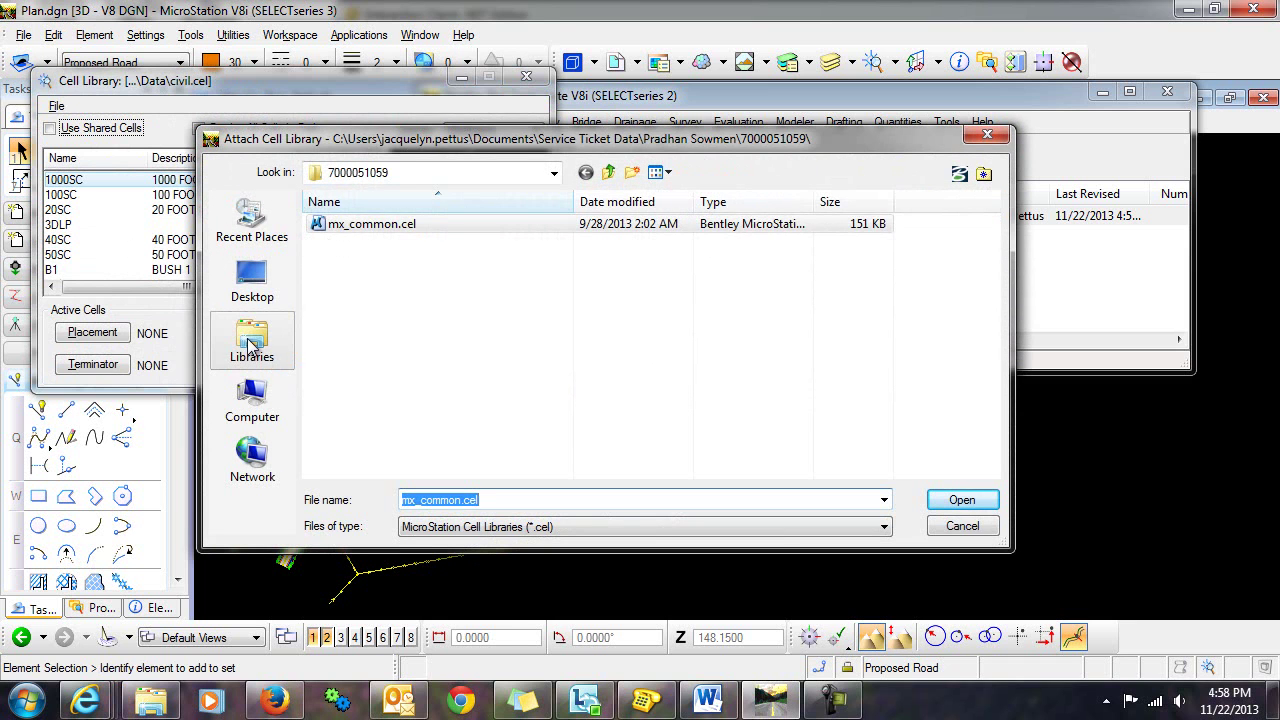
left_click(251, 338)
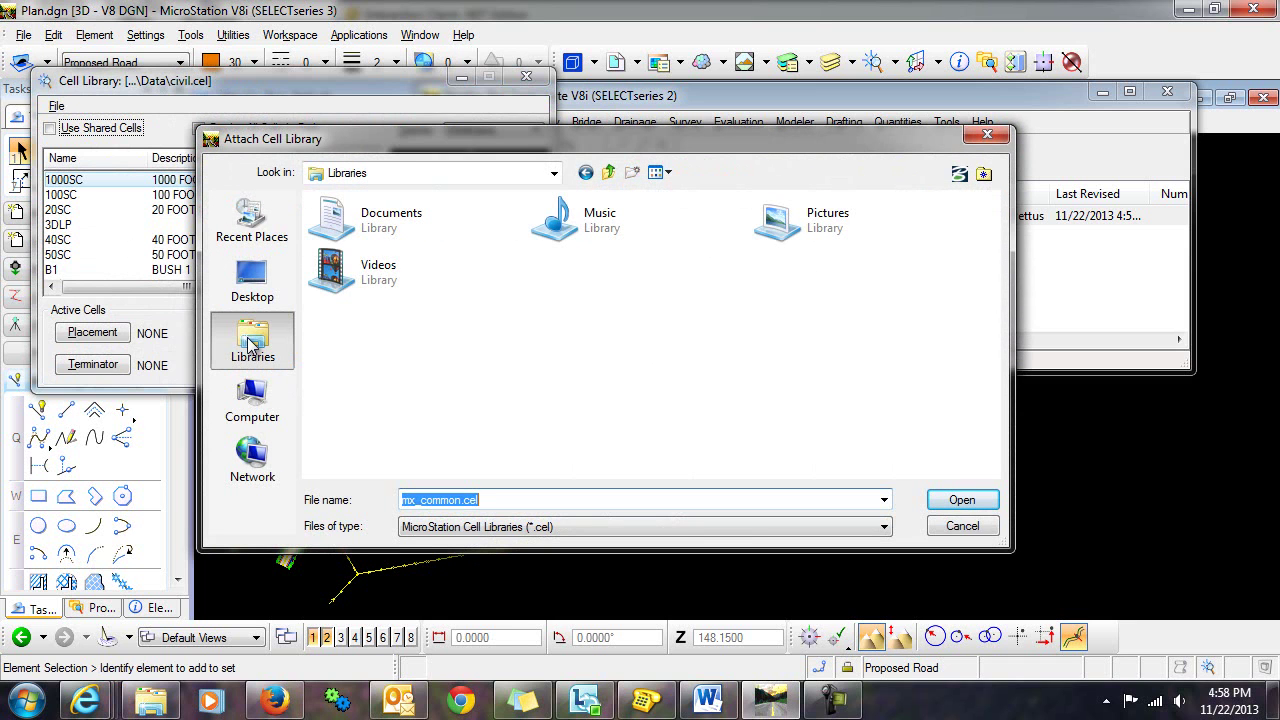
double_click(352, 215)
scroll(392, 376, "down", 3)
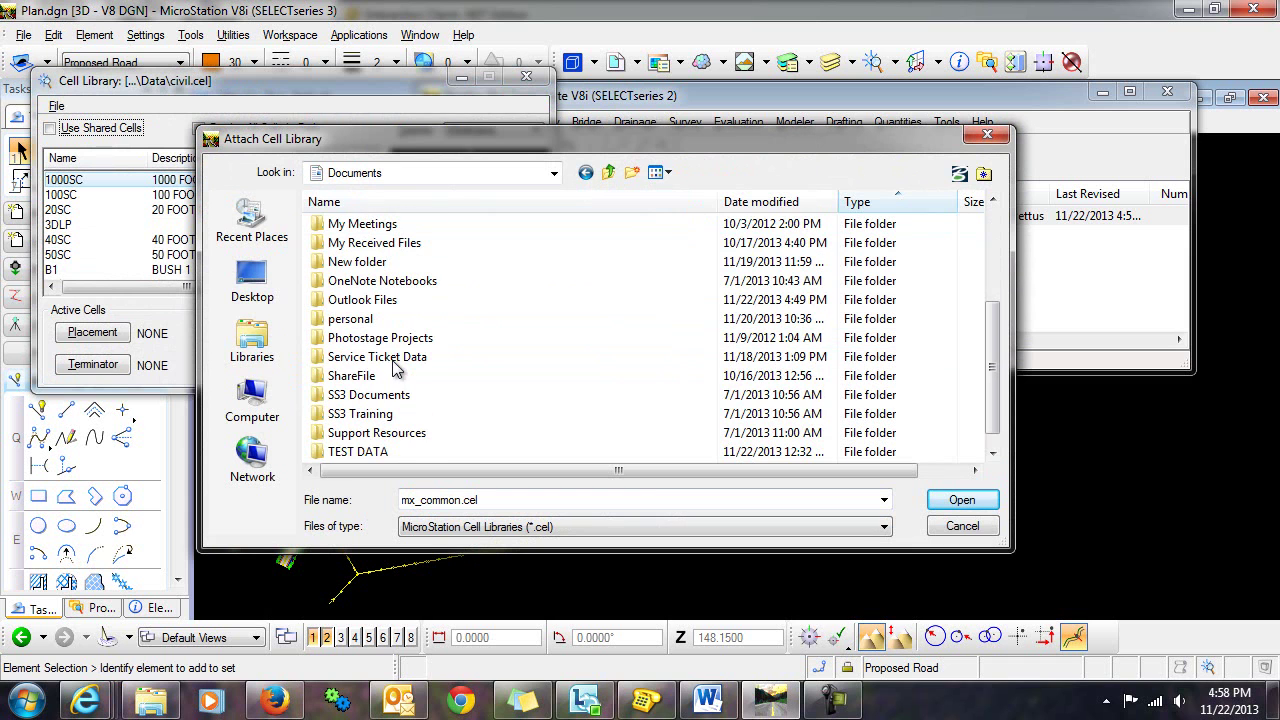
double_click(390, 433)
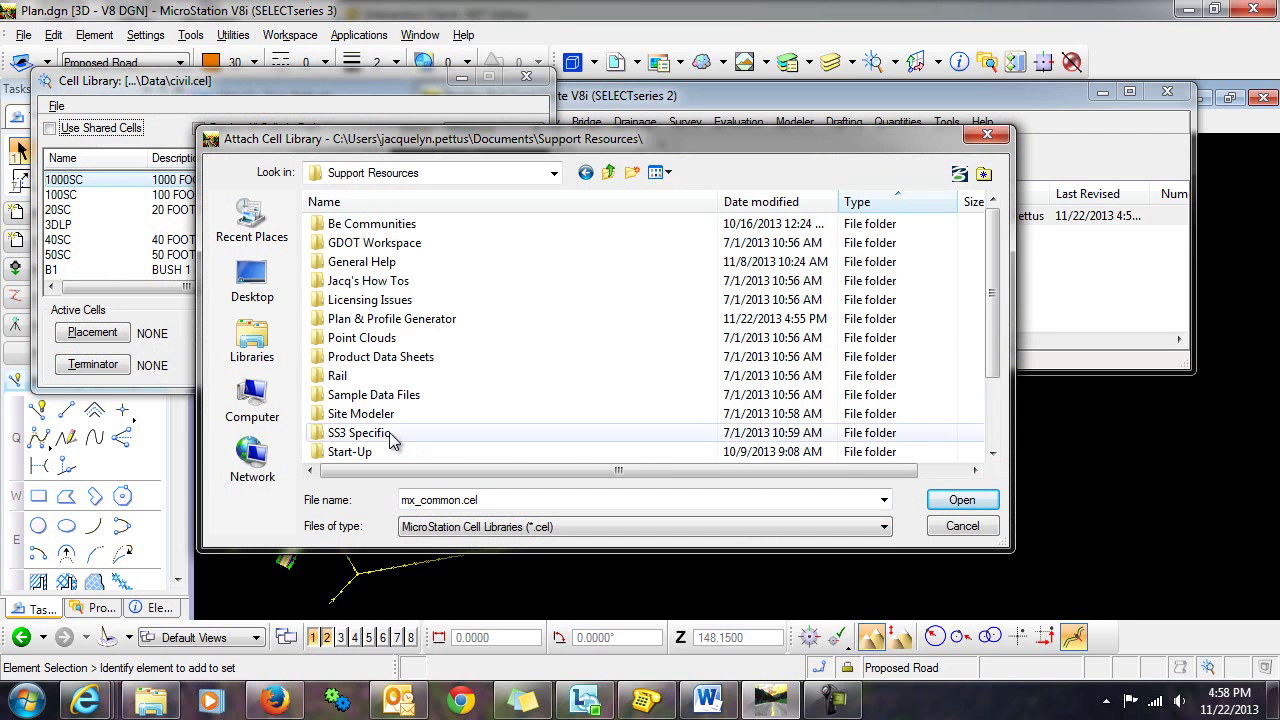
double_click(385, 319)
double_click(380, 224)
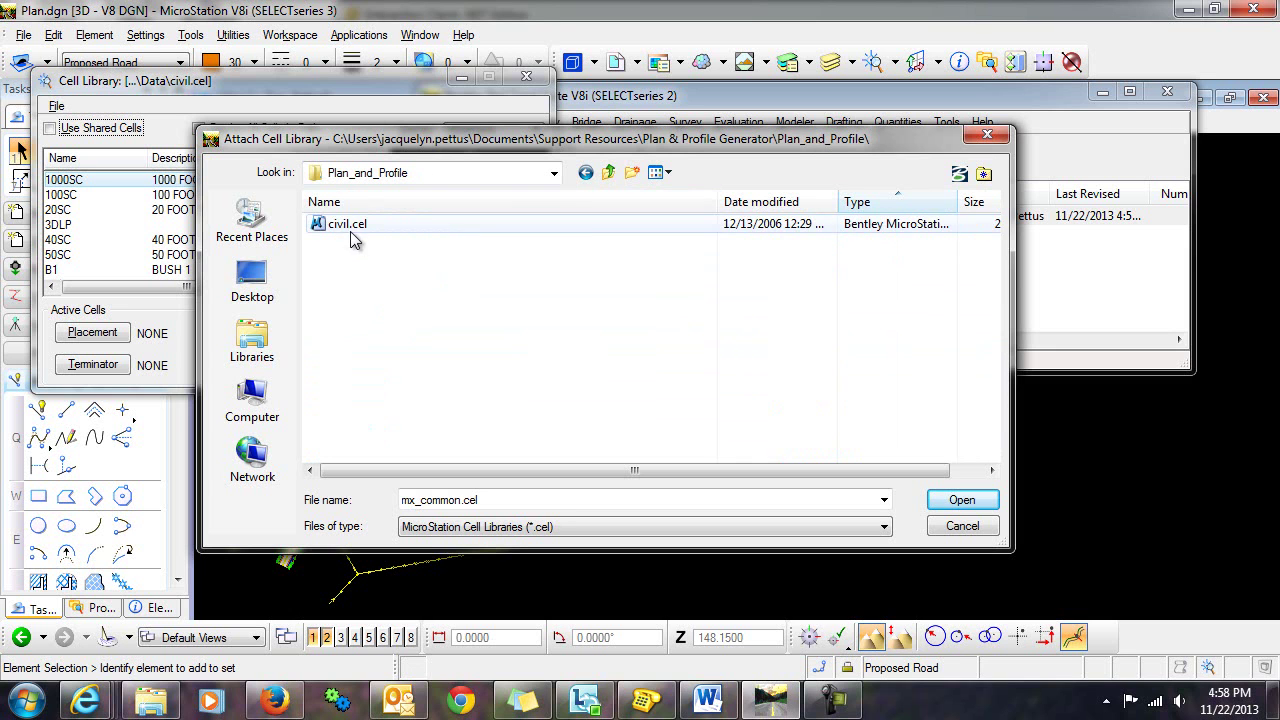
left_click(352, 226)
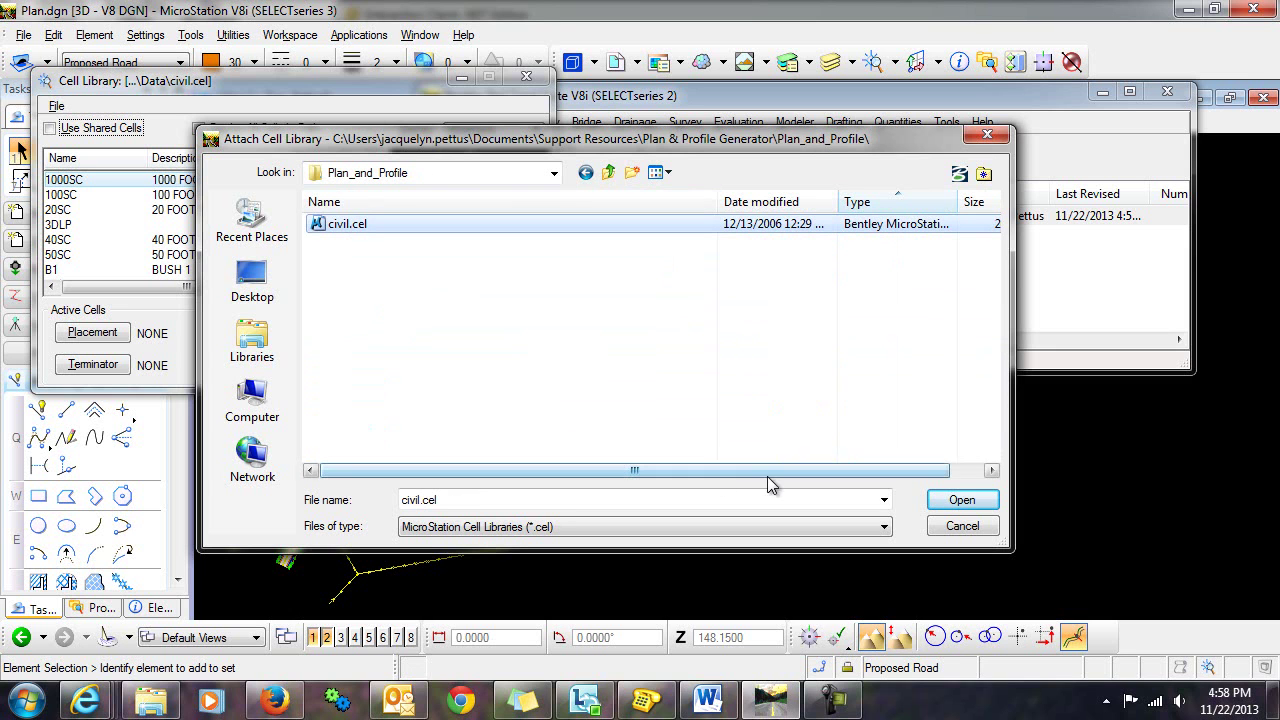
left_click(962, 502)
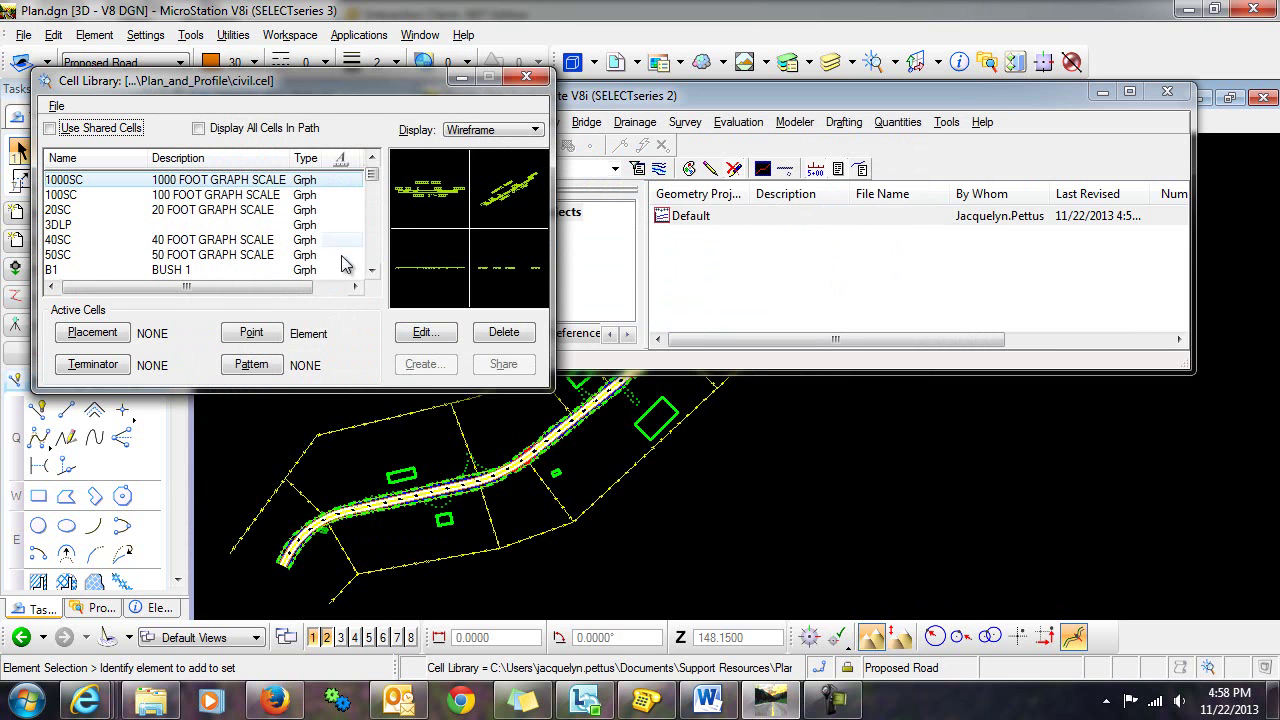
Step: Close the Cell Library, shift the Rail Track Suite window left, and load civil.xin preferences
left_click(536, 82)
left_click_drag(708, 99, 617, 105)
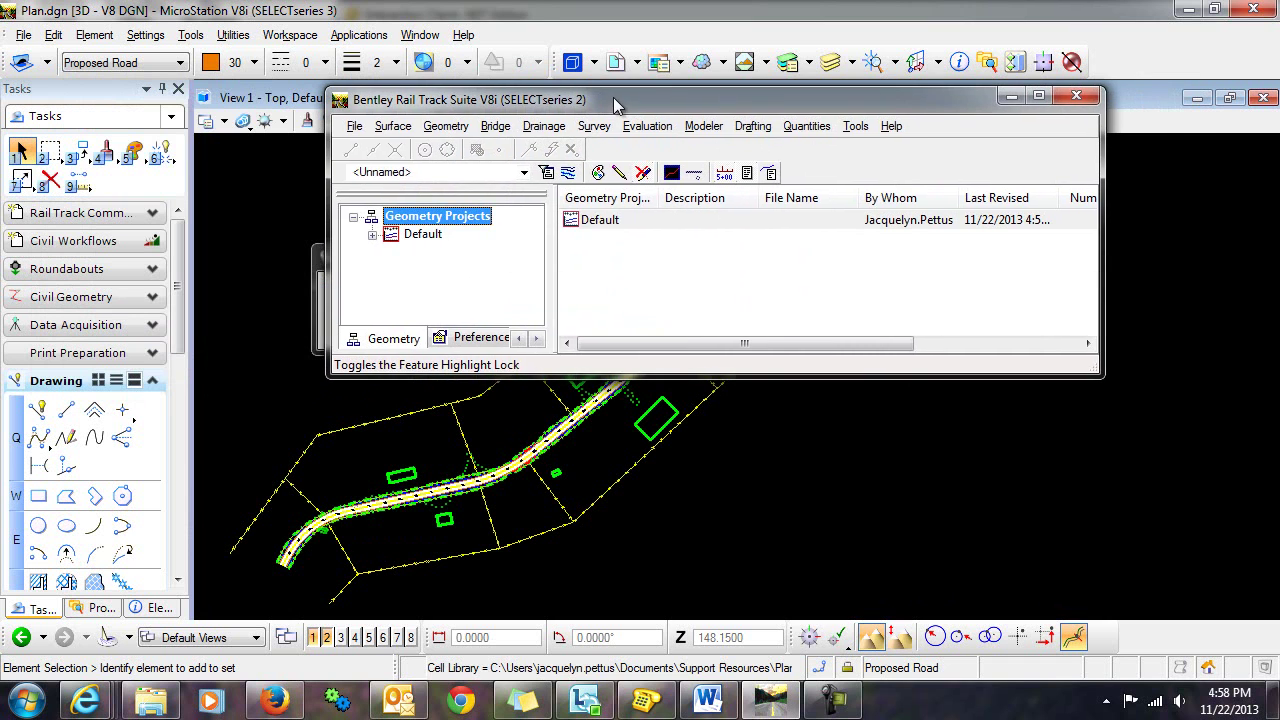
left_click(354, 126)
mouse_move(393, 126)
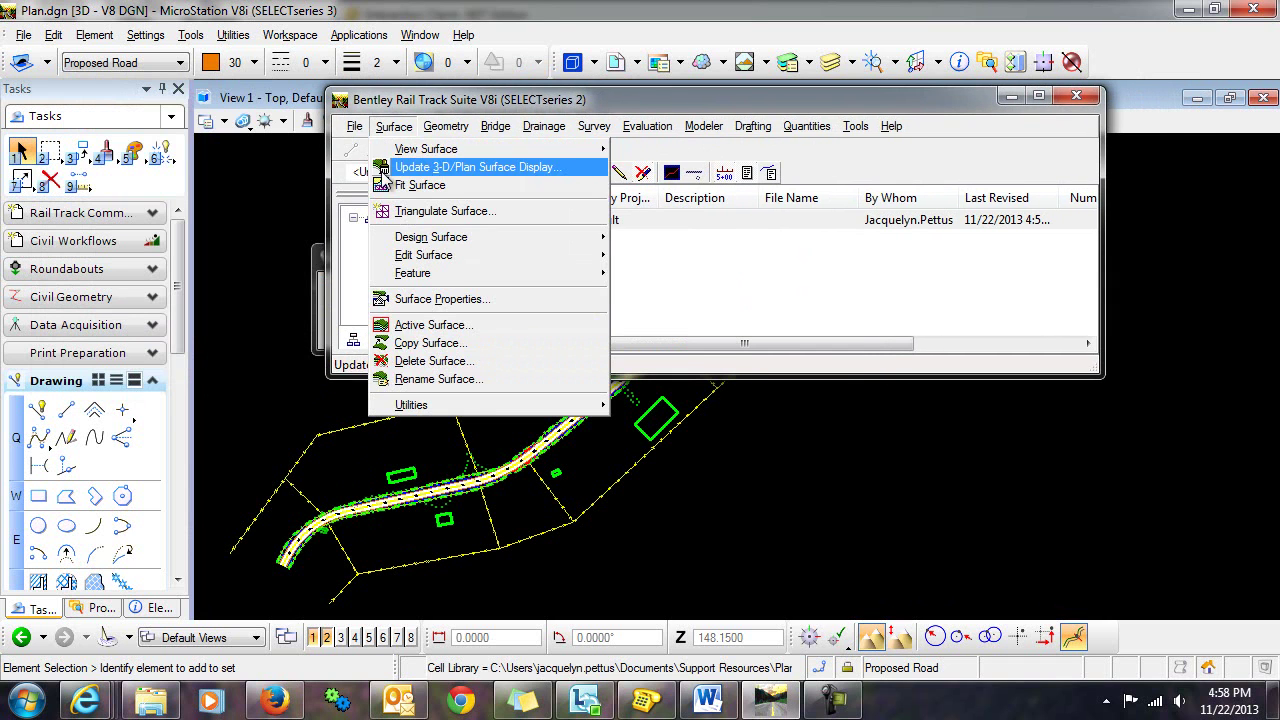
mouse_move(354, 126)
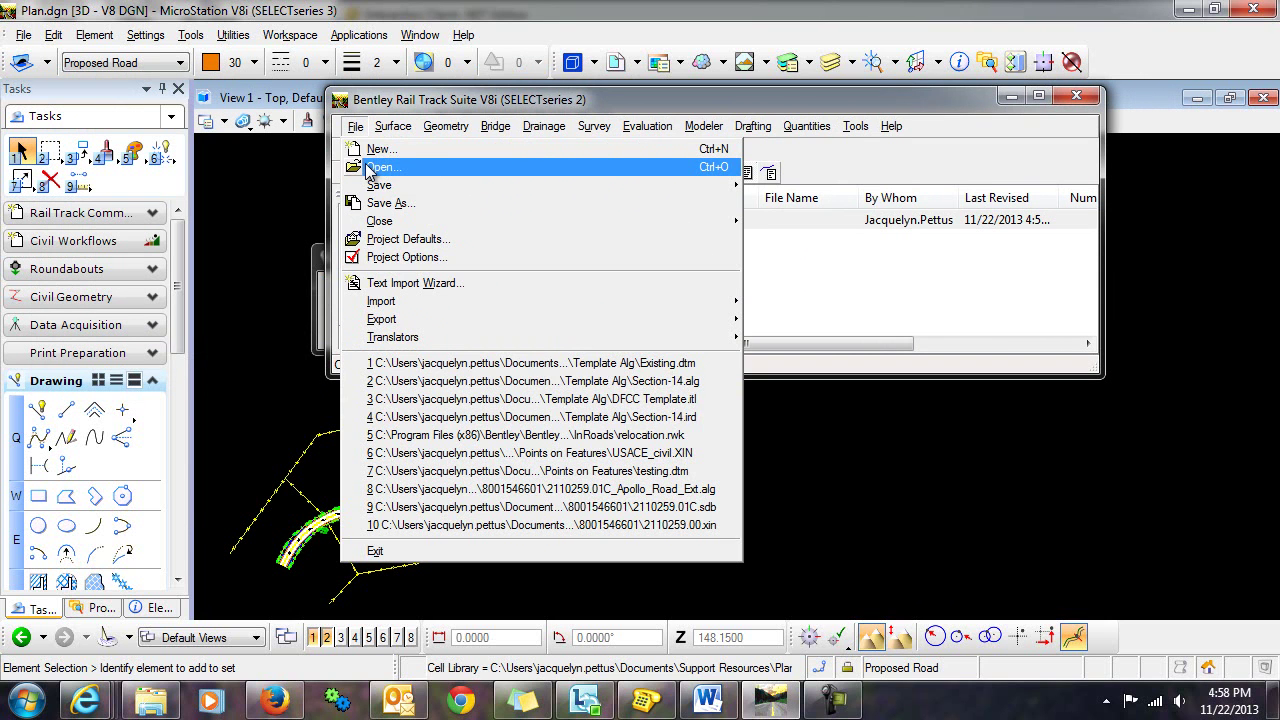
left_click(369, 170)
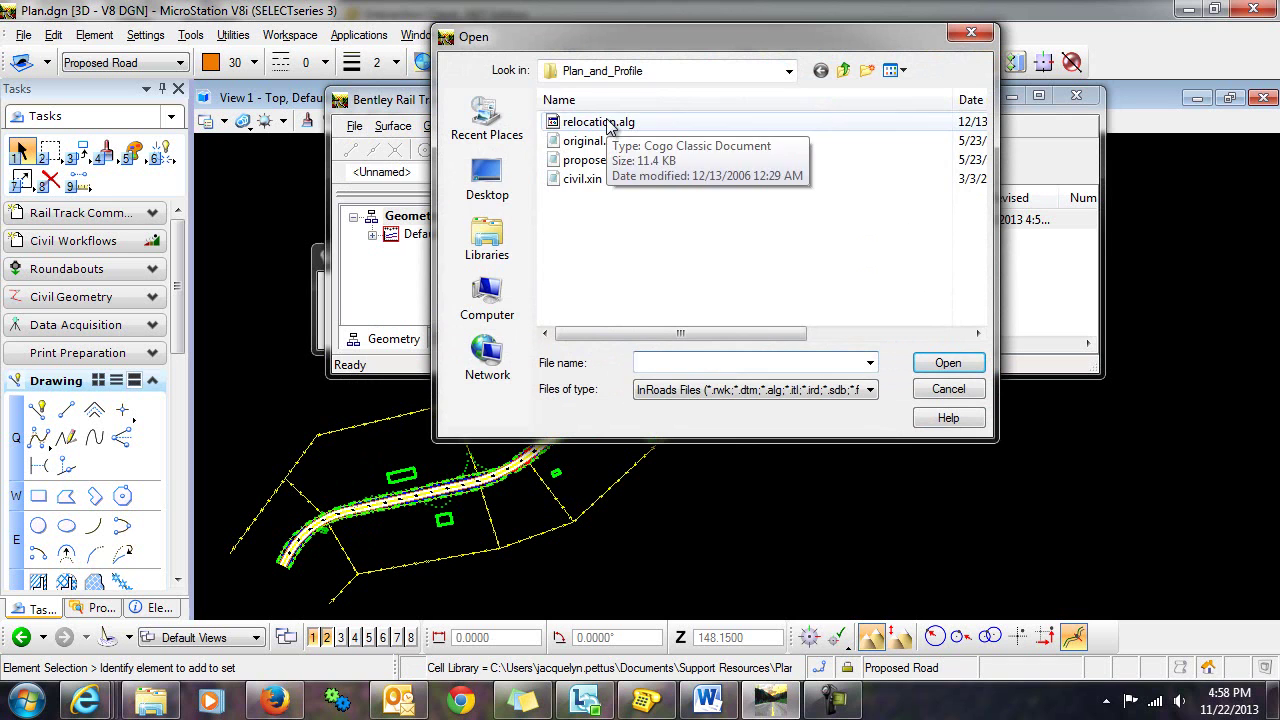
left_click(600, 180)
left_click(972, 367)
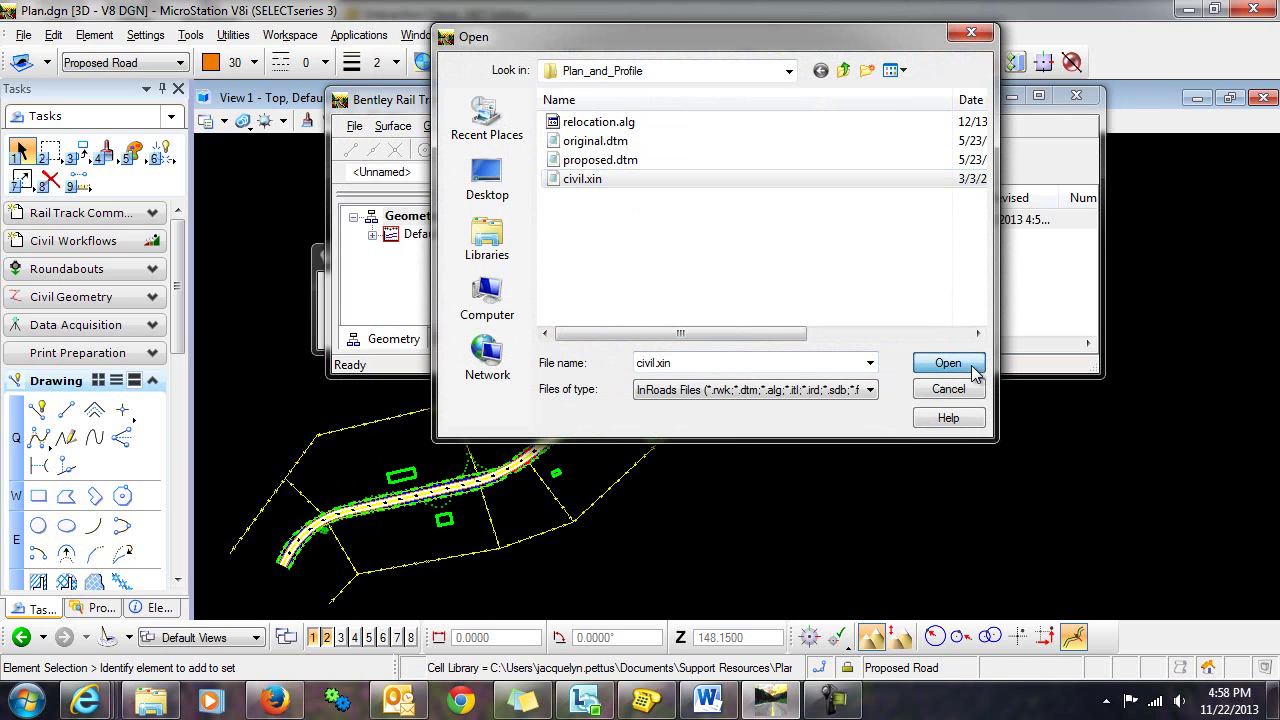
Step: Load the relocation.alg geometry and the original.dtm and proposed.dtm surfaces
left_click(600, 122)
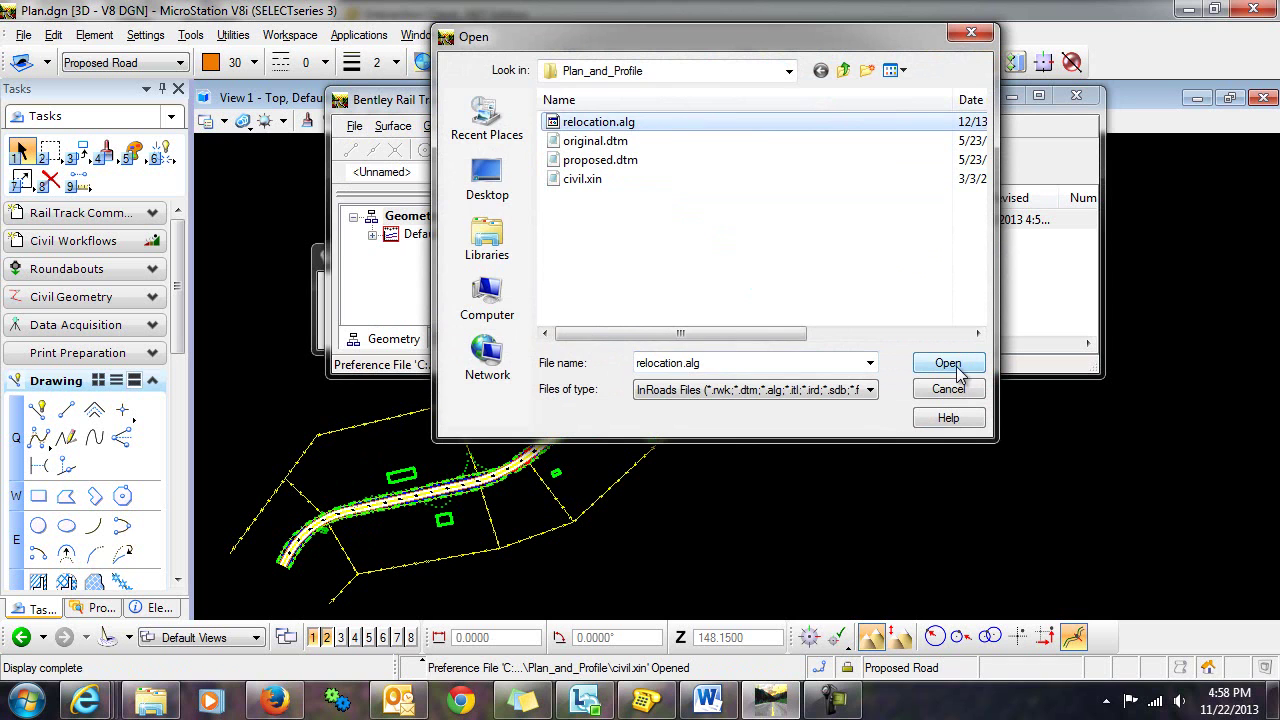
left_click(958, 368)
left_click(590, 143)
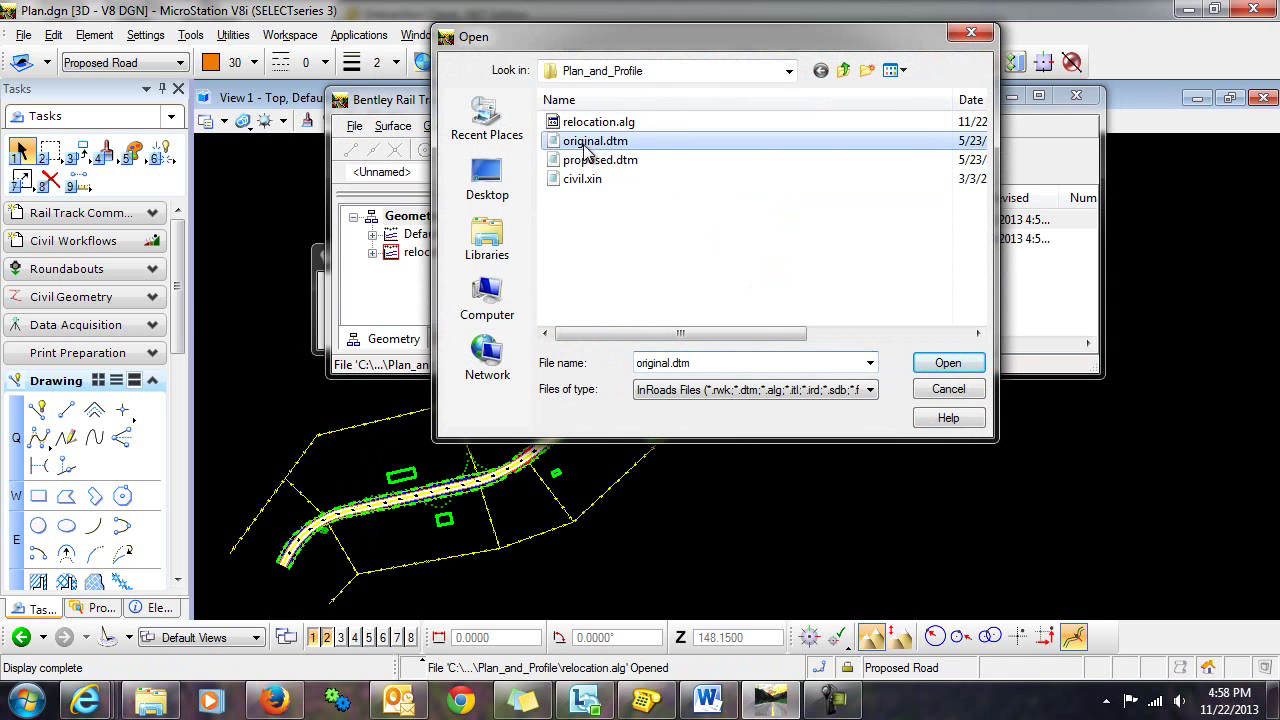
left_click(946, 363)
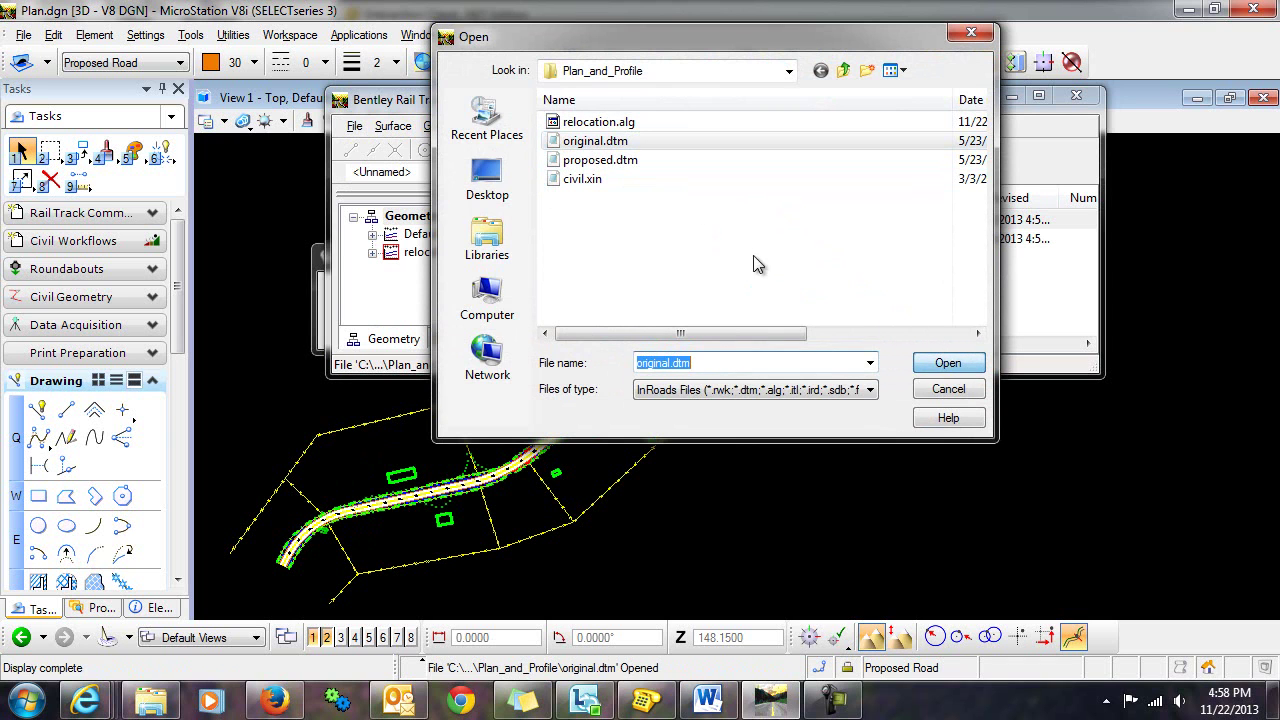
left_click(605, 163)
left_click(952, 366)
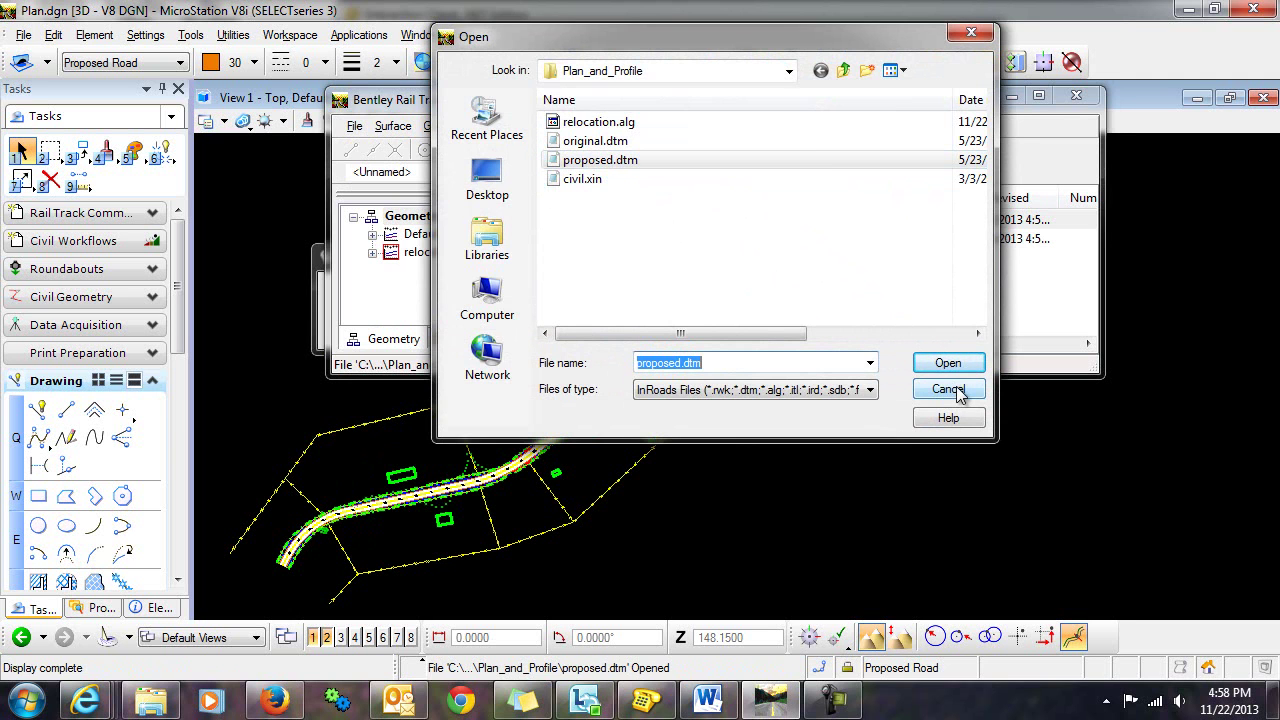
left_click(950, 390)
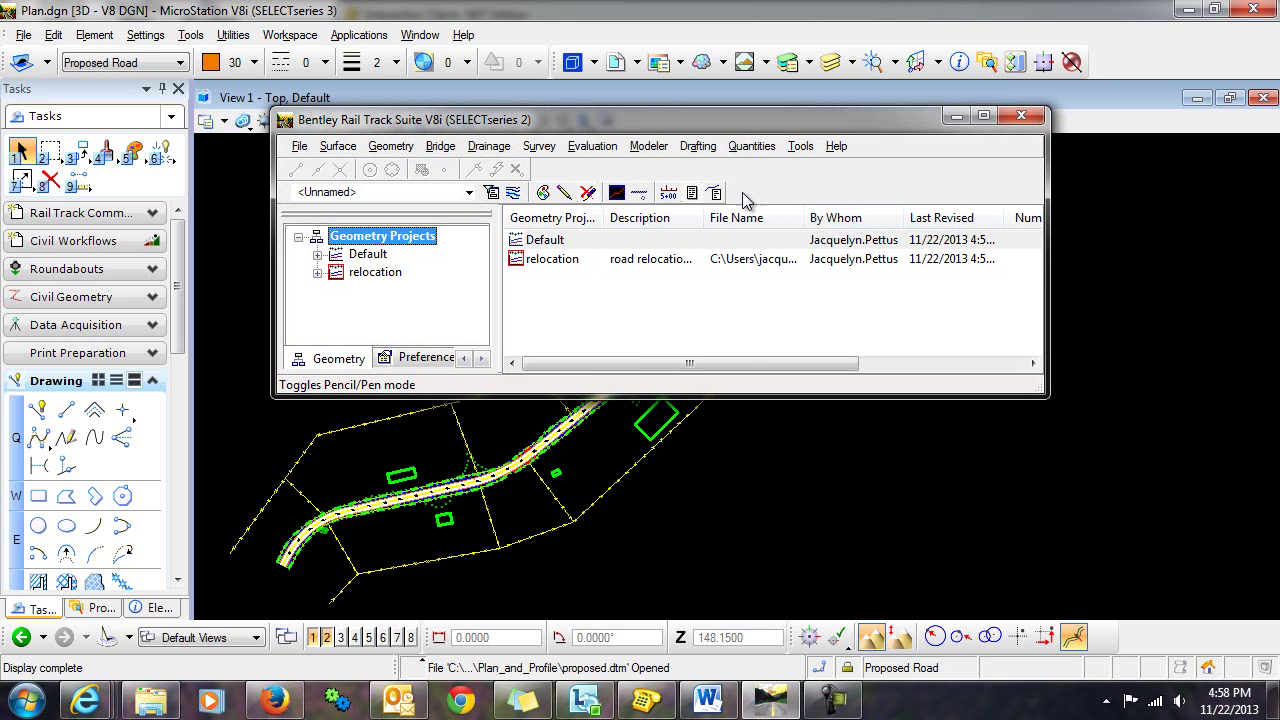
Step: Launch the Plan and Profile Generator and load the saved 'Plan and Profile' preference (length 250.000)
left_click(698, 146)
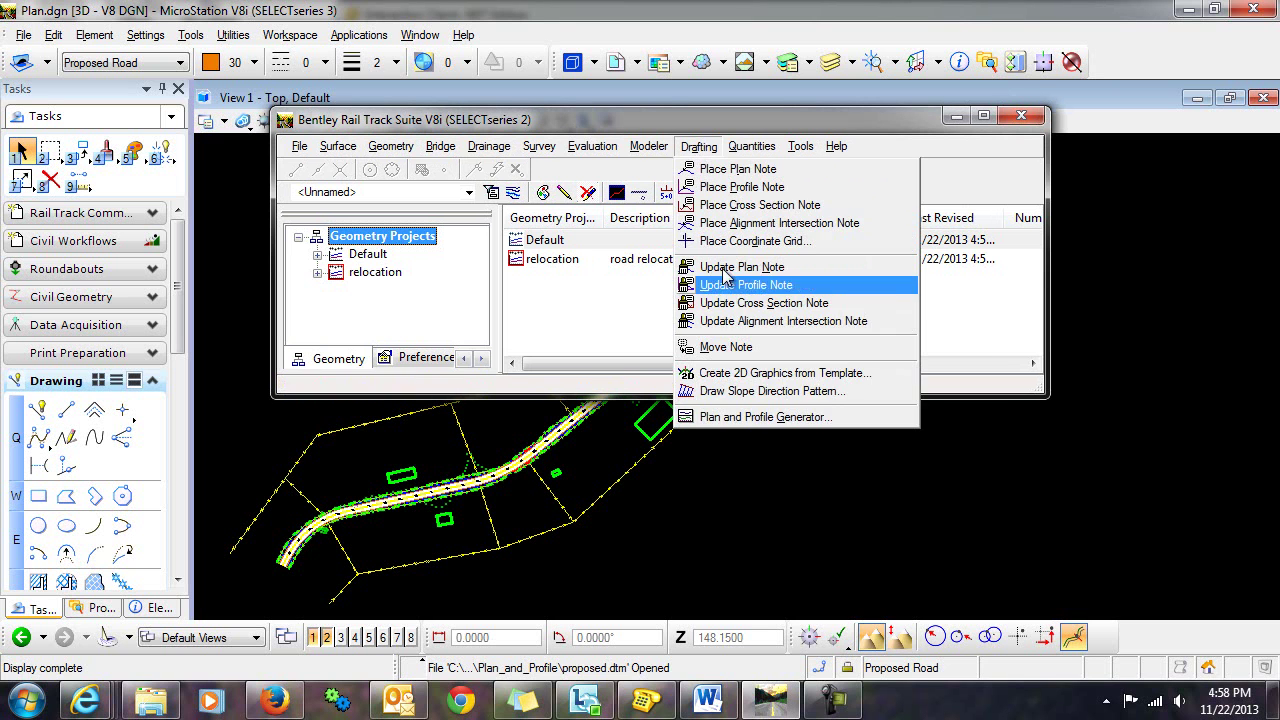
left_click(765, 416)
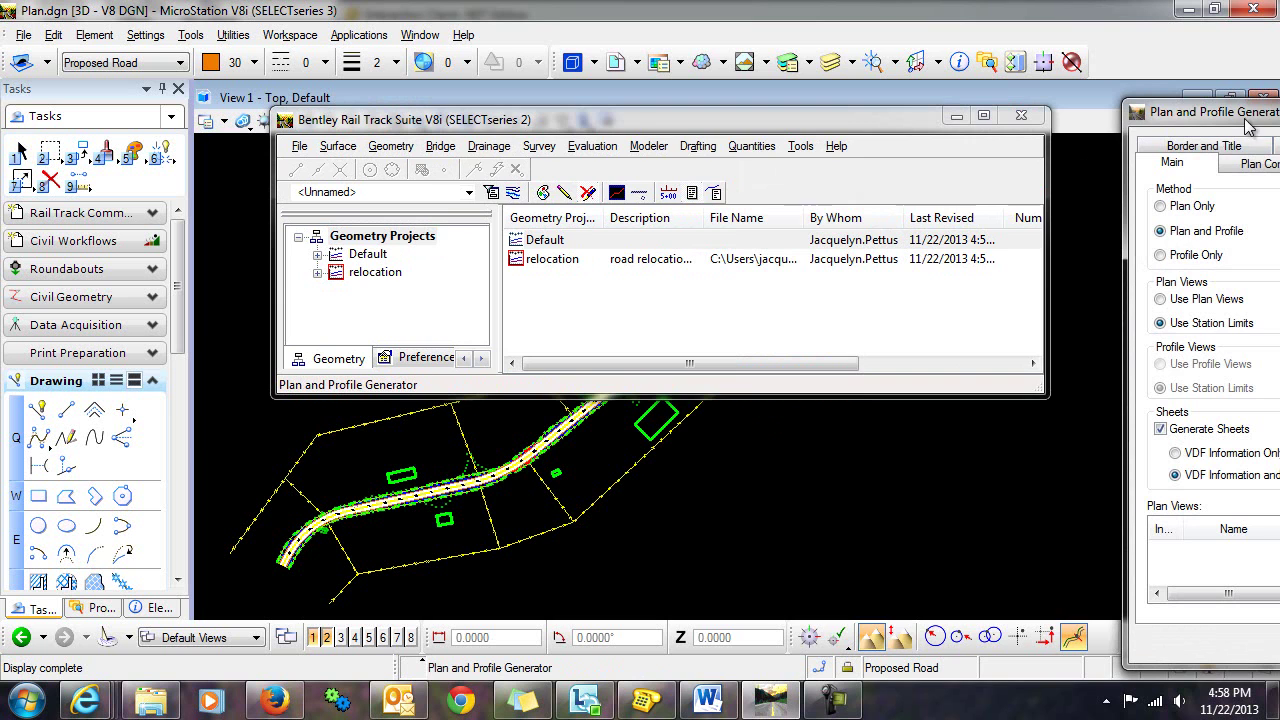
left_click_drag(1246, 114, 548, 48)
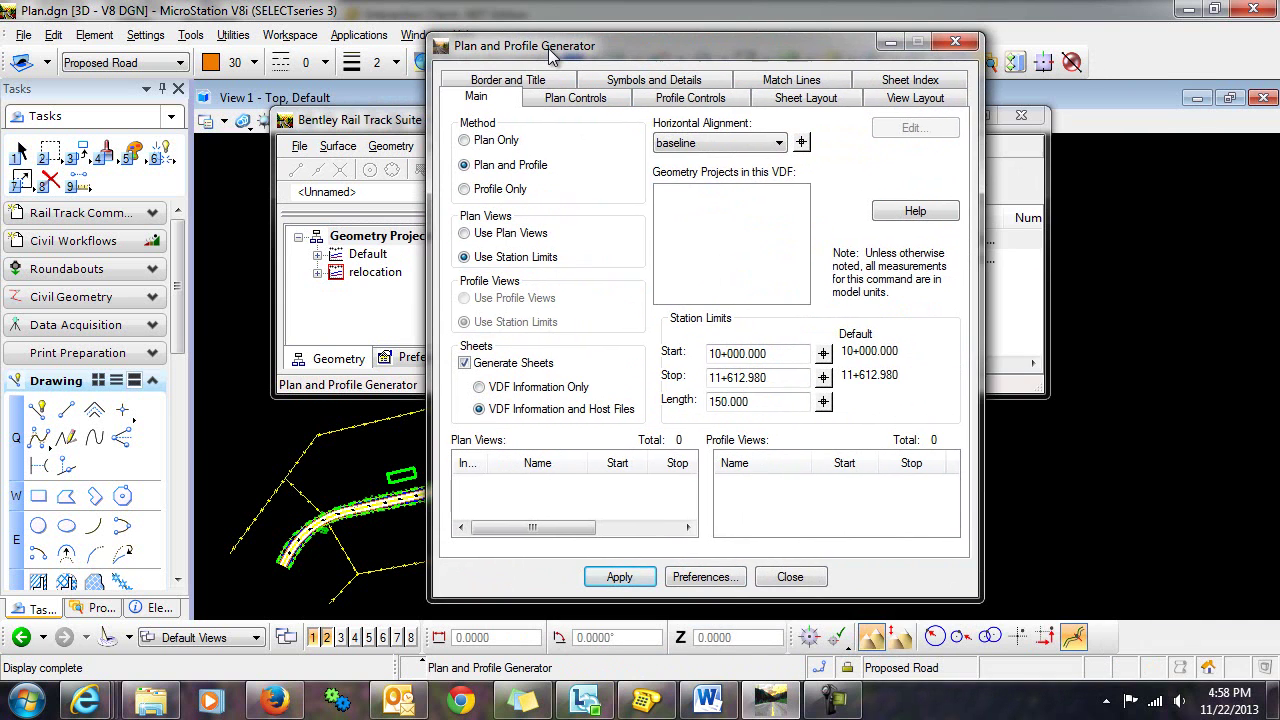
left_click(727, 582)
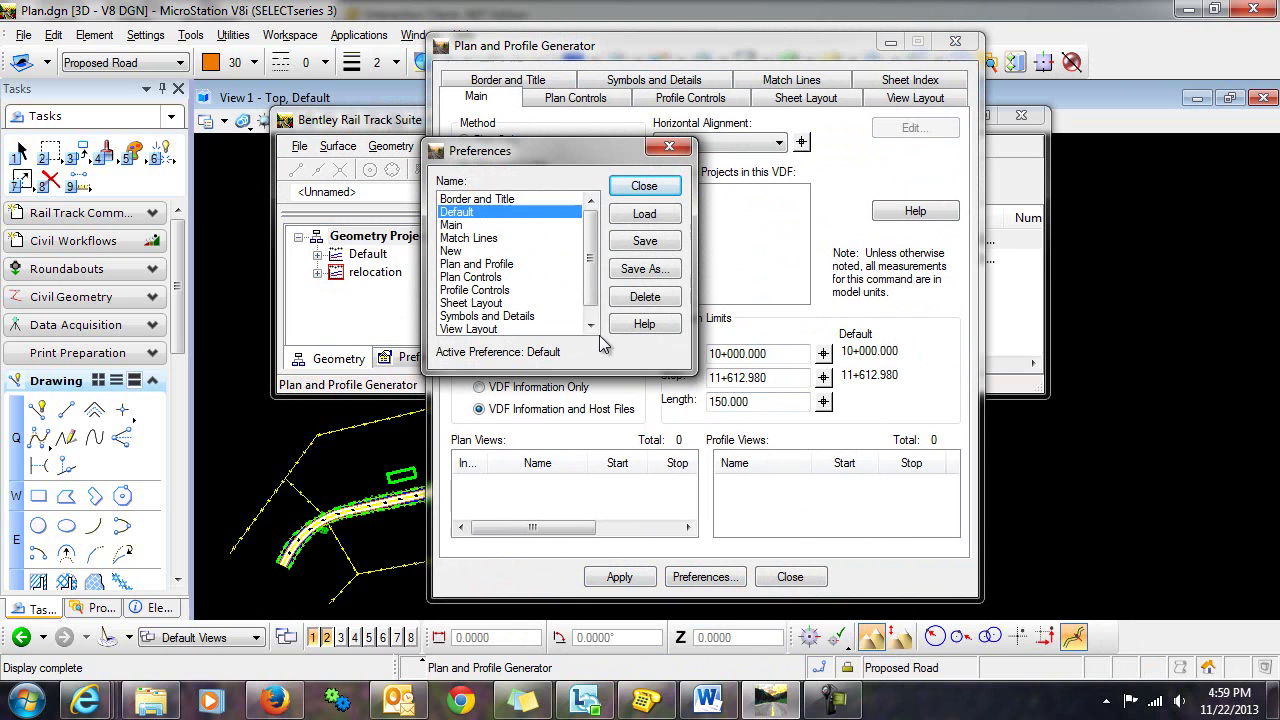
left_click(492, 265)
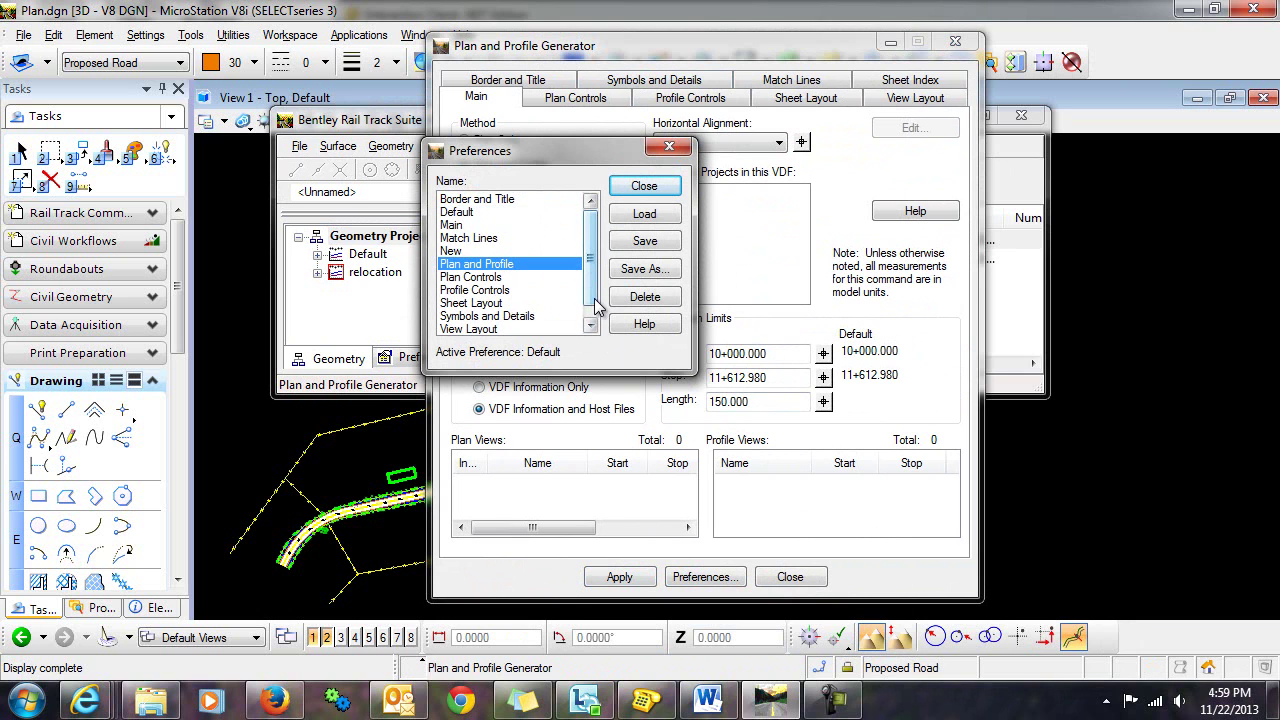
left_click(643, 219)
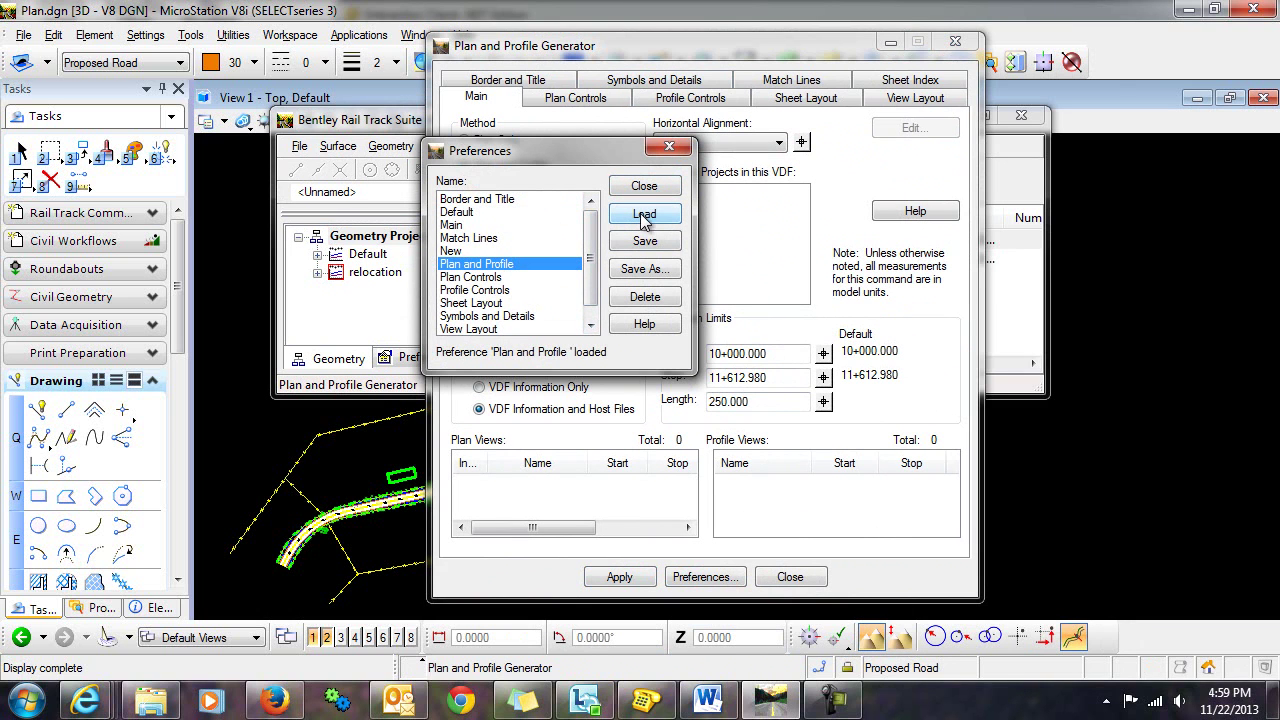
left_click(644, 187)
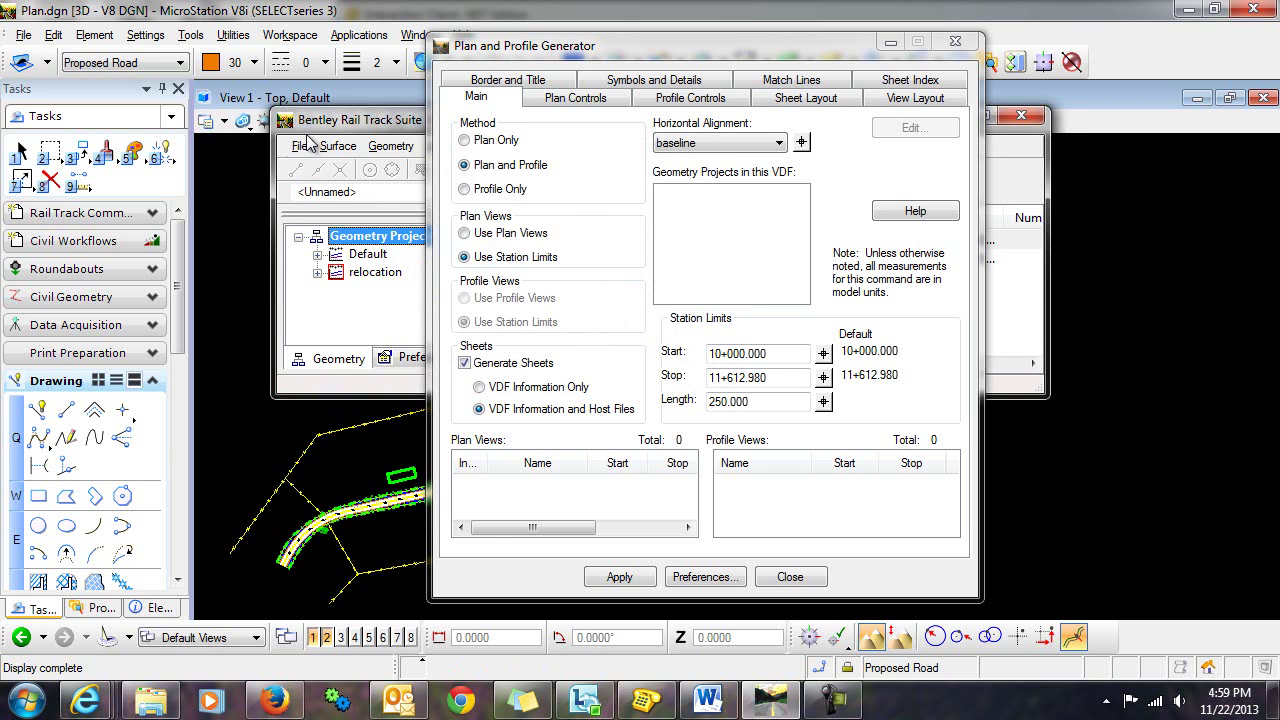
Step: Set the Text Scale Factor to 5.0000 in Project Options > Factors and apply it
left_click(338, 147)
mouse_move(299, 147)
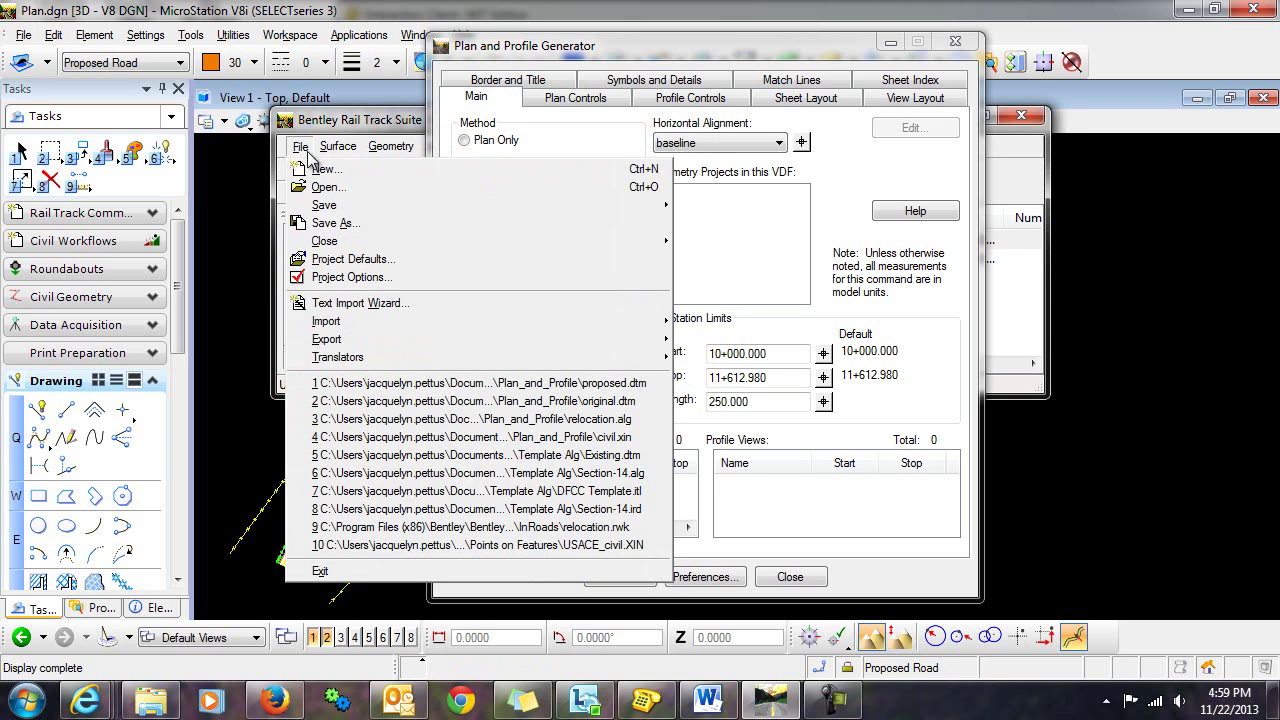
left_click(358, 277)
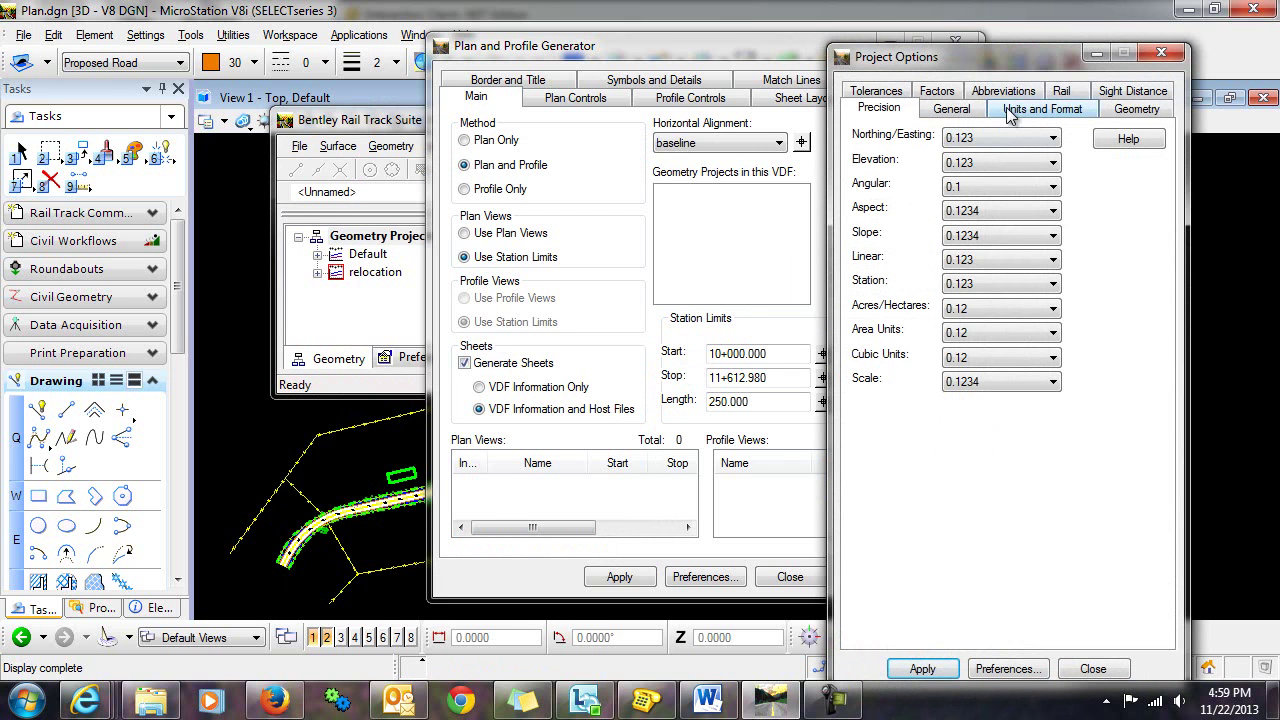
left_click(937, 93)
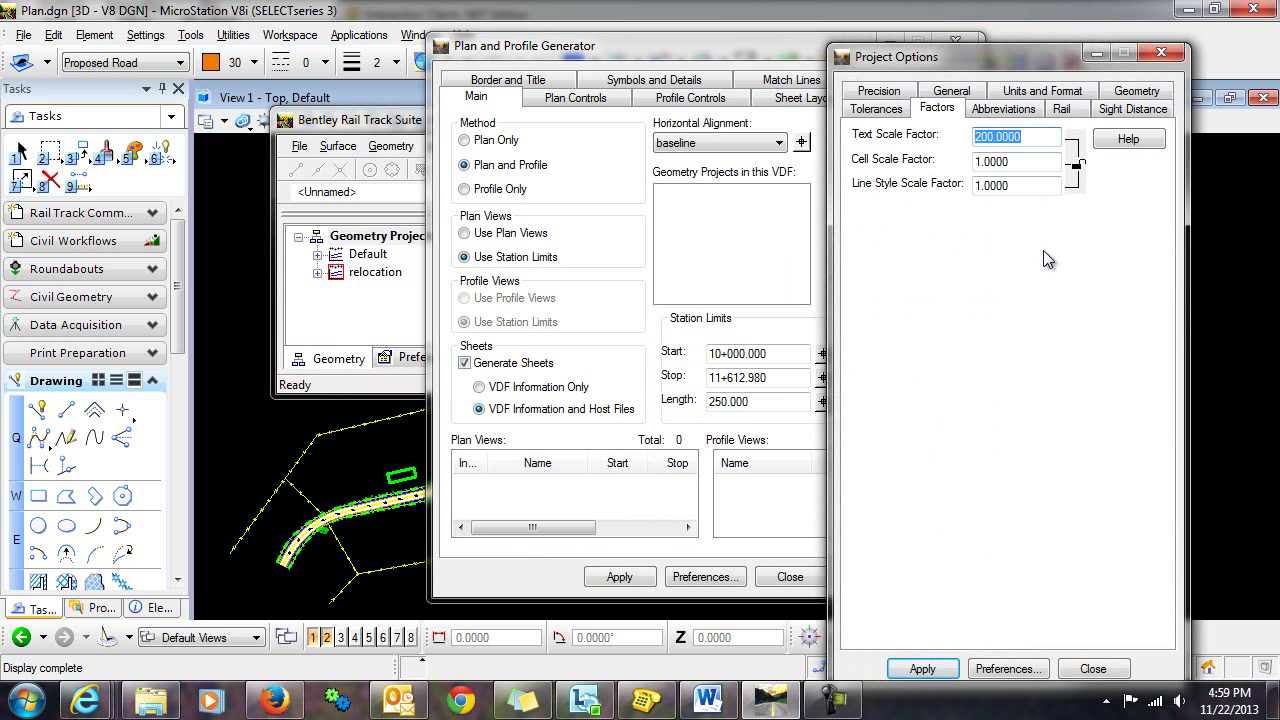
type("5")
key("Tab")
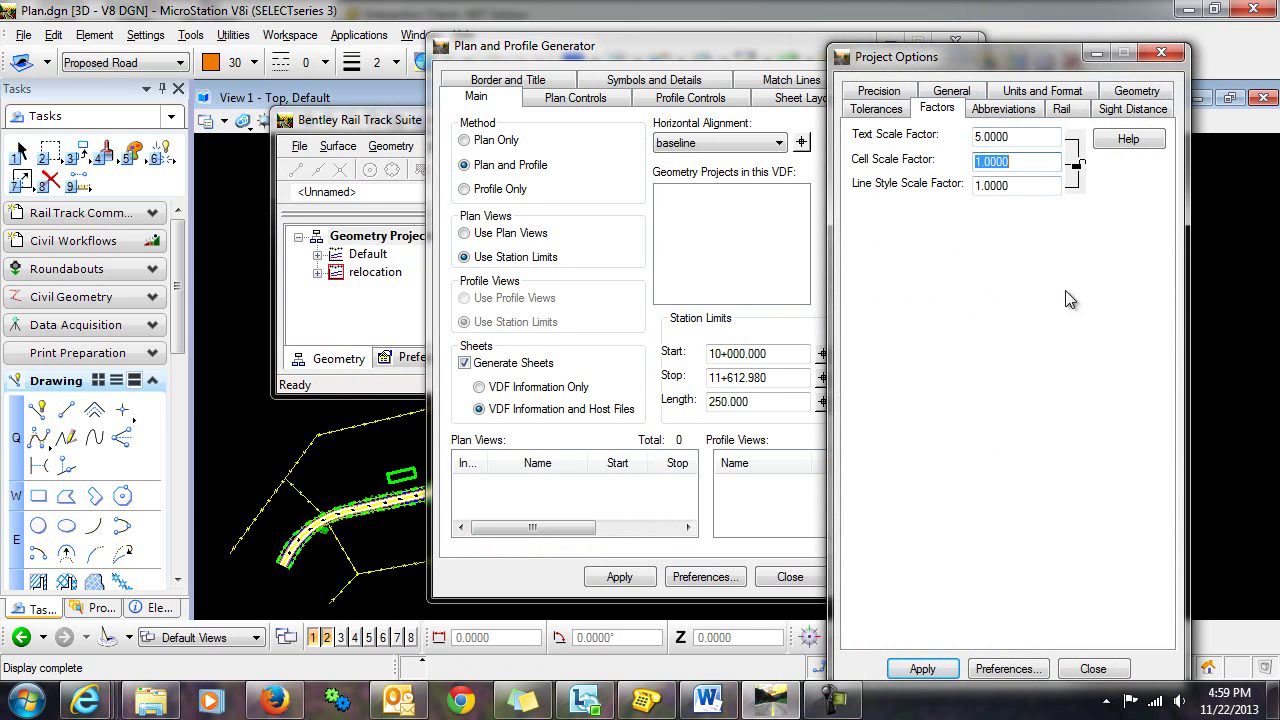
left_click(922, 672)
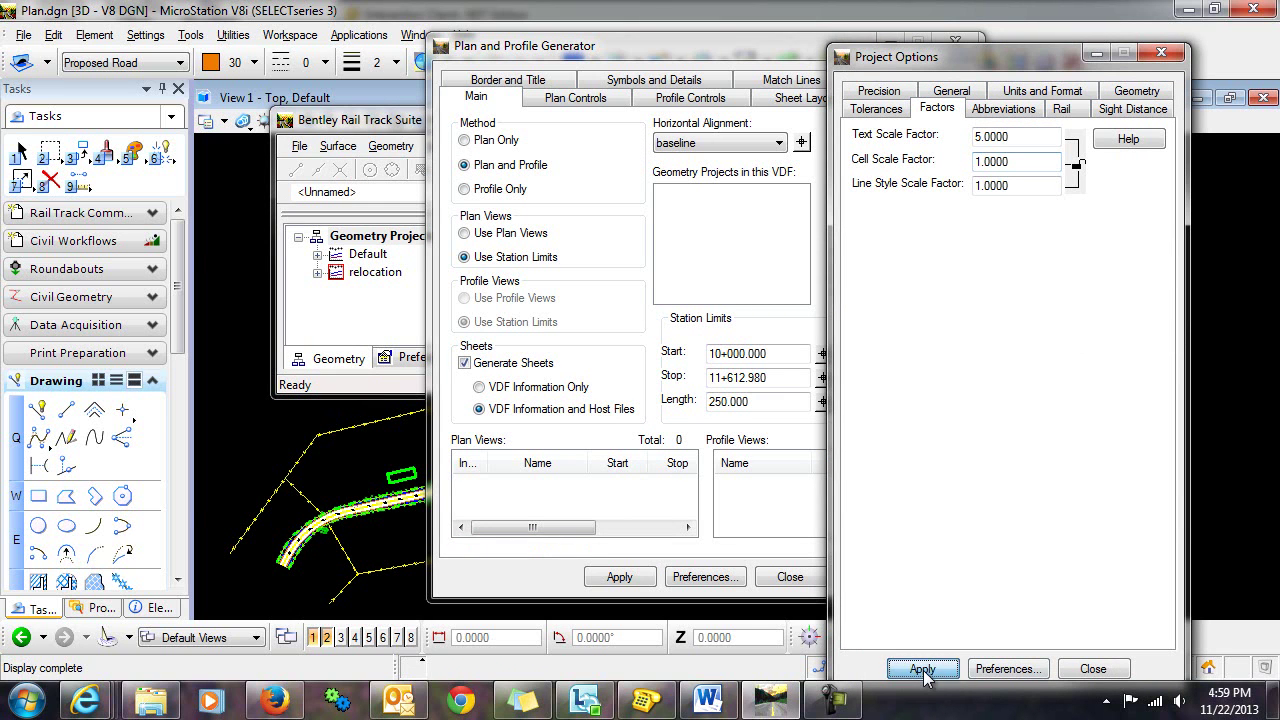
left_click(1093, 669)
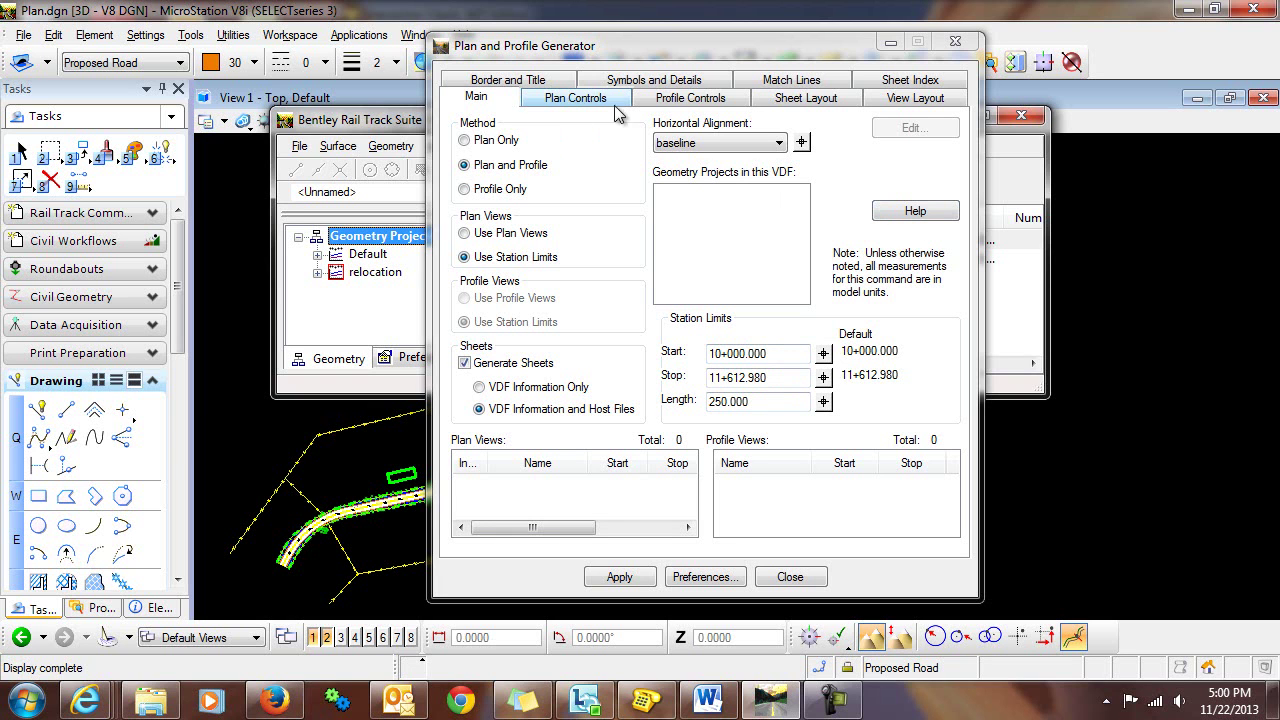
Step: Enter sheet1 as the host file name on the Sheet Layout tab
left_click(814, 97)
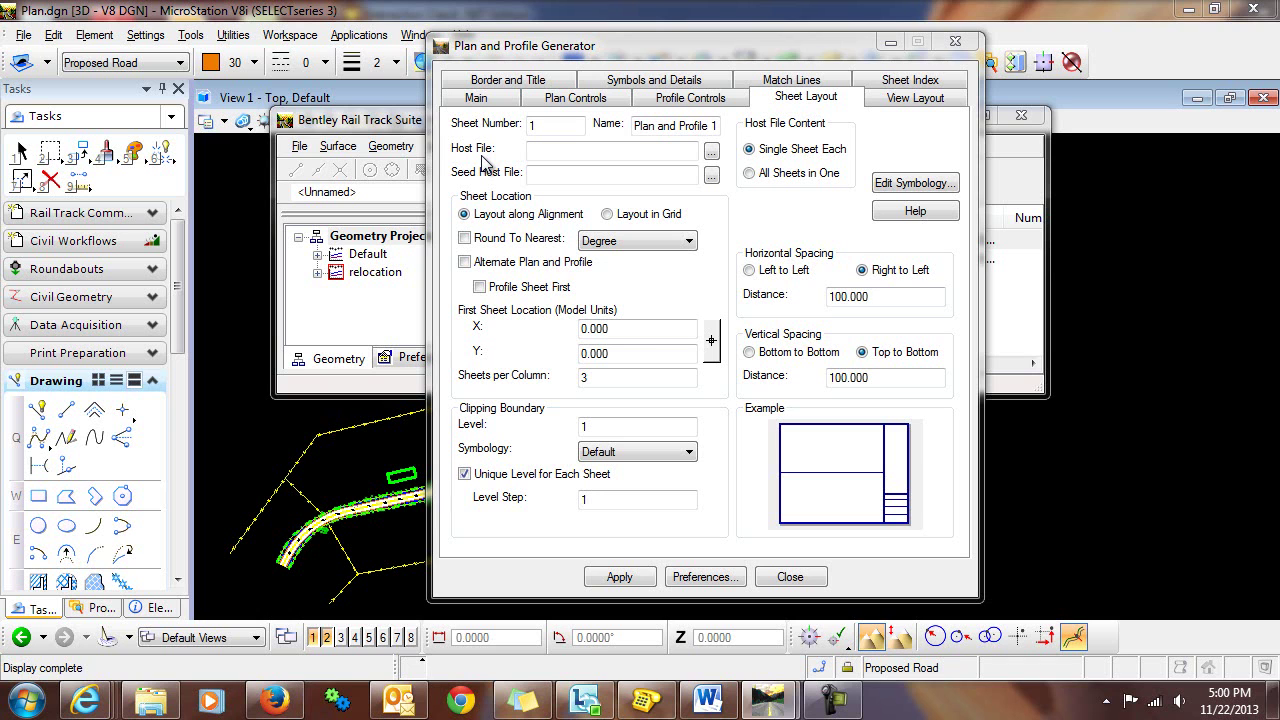
left_click(610, 150)
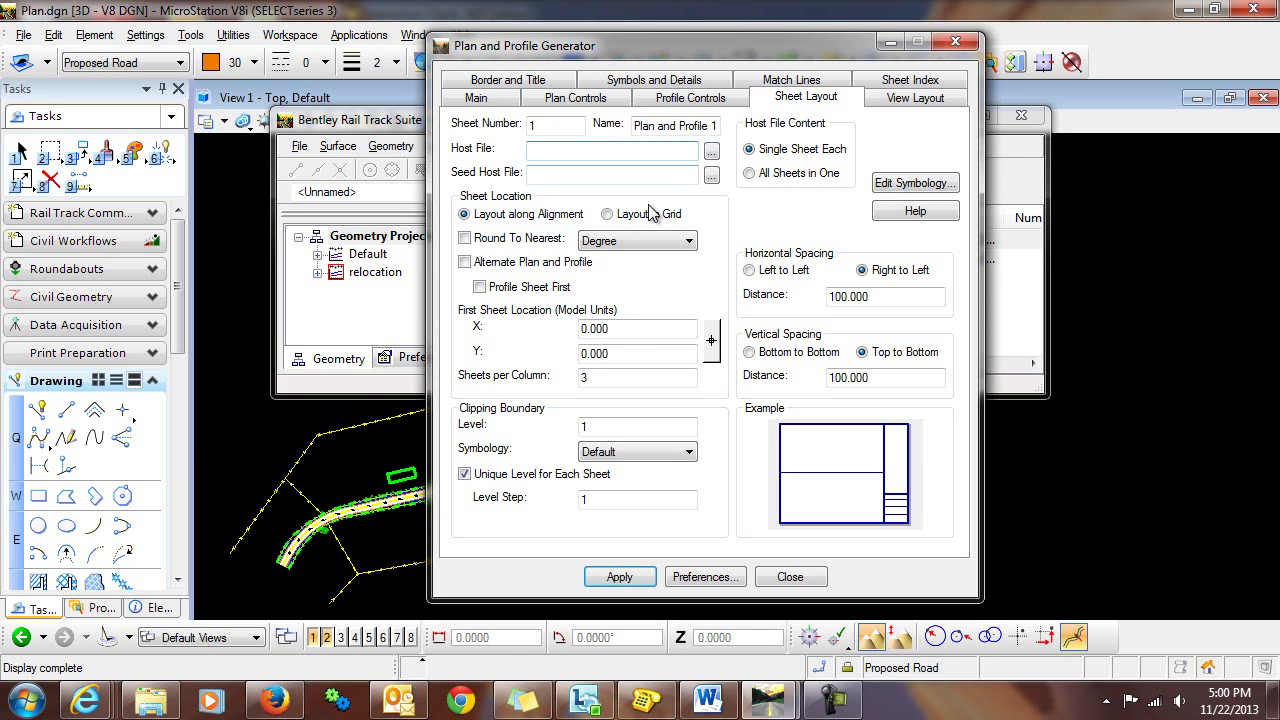
type("sheet1")
left_click(548, 176)
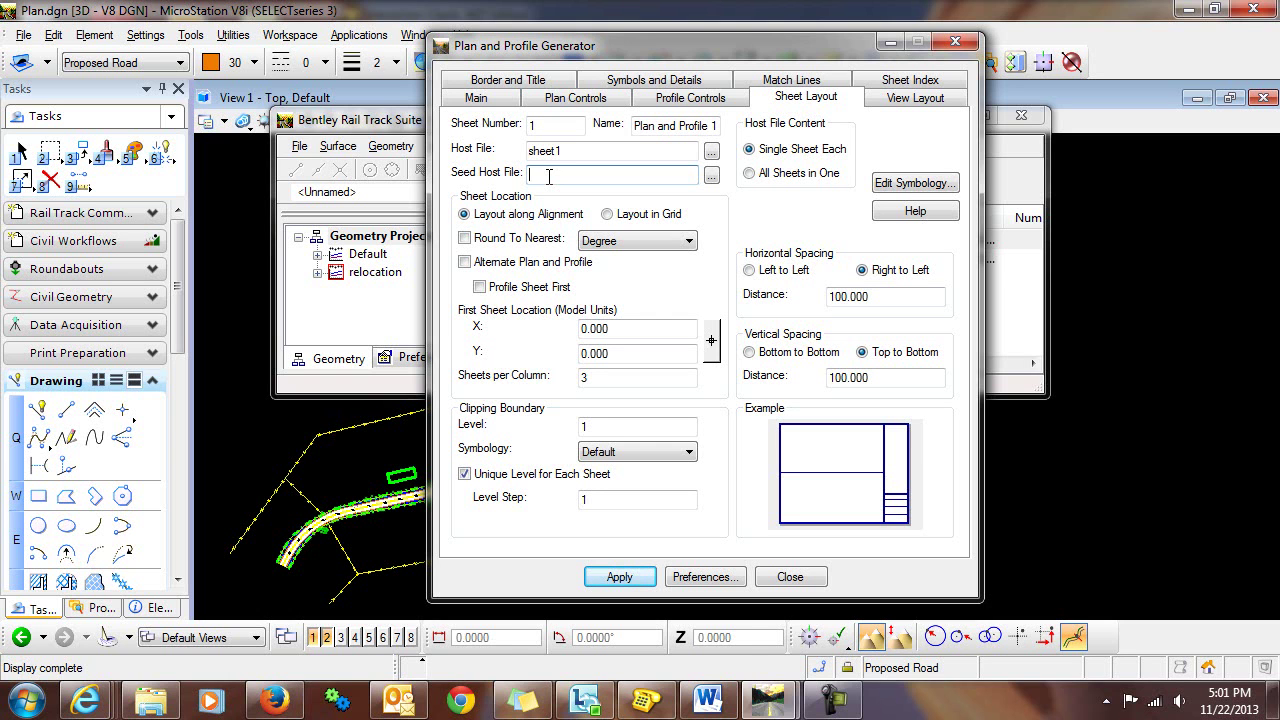
Step: Choose seed.dgn from the Plan_and_Profile folder as the seed host file
left_click(711, 175)
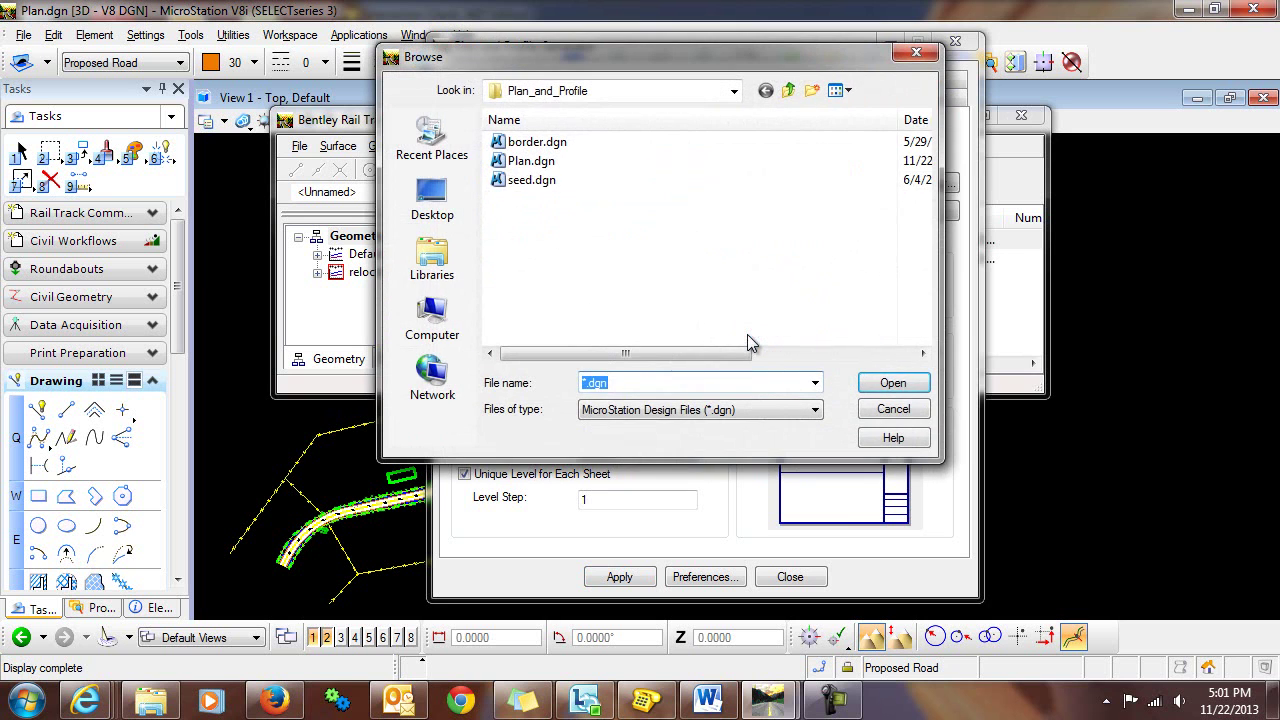
left_click(529, 188)
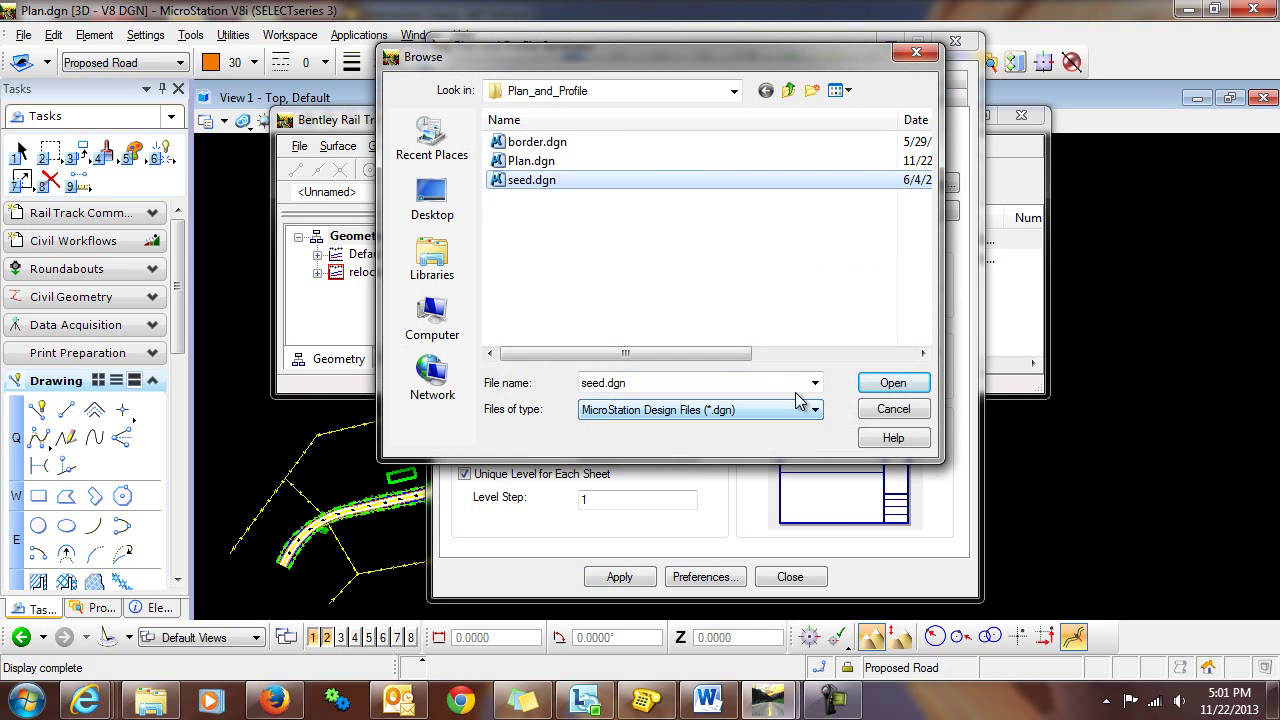
left_click(893, 383)
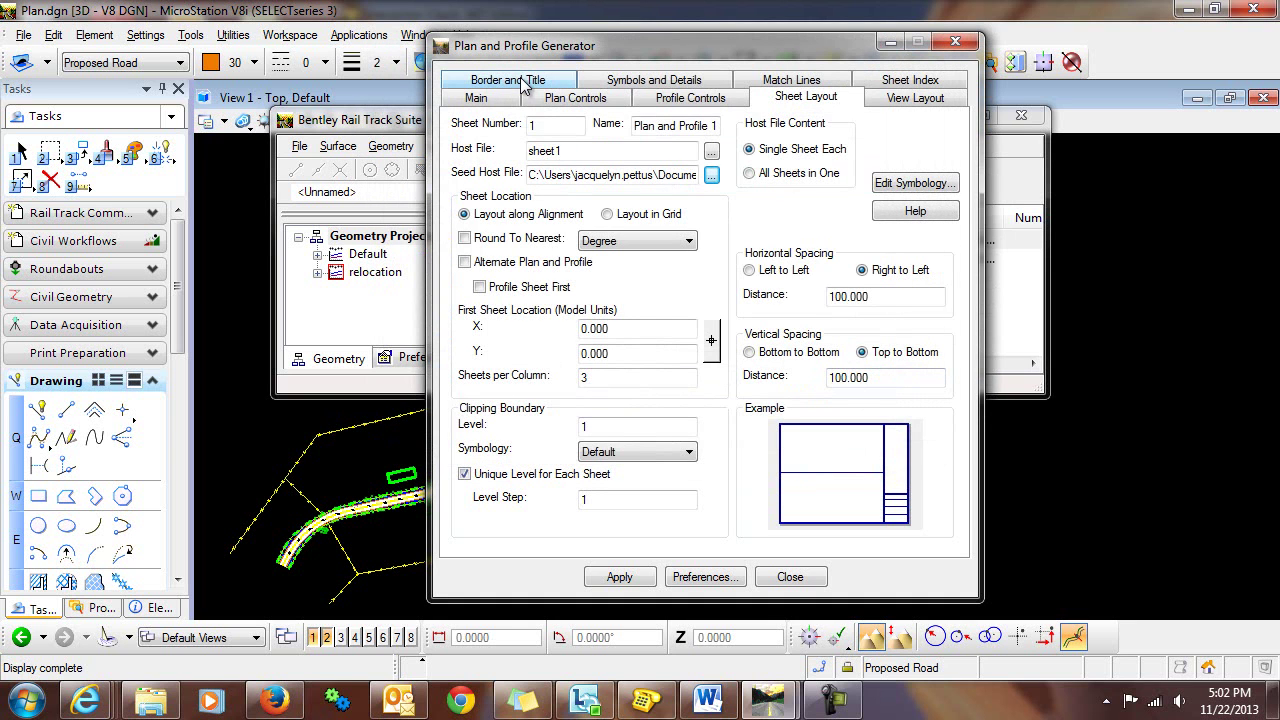
Step: Set border.dgn as the Reference File Name on the Border and Title tab
left_click(493, 84)
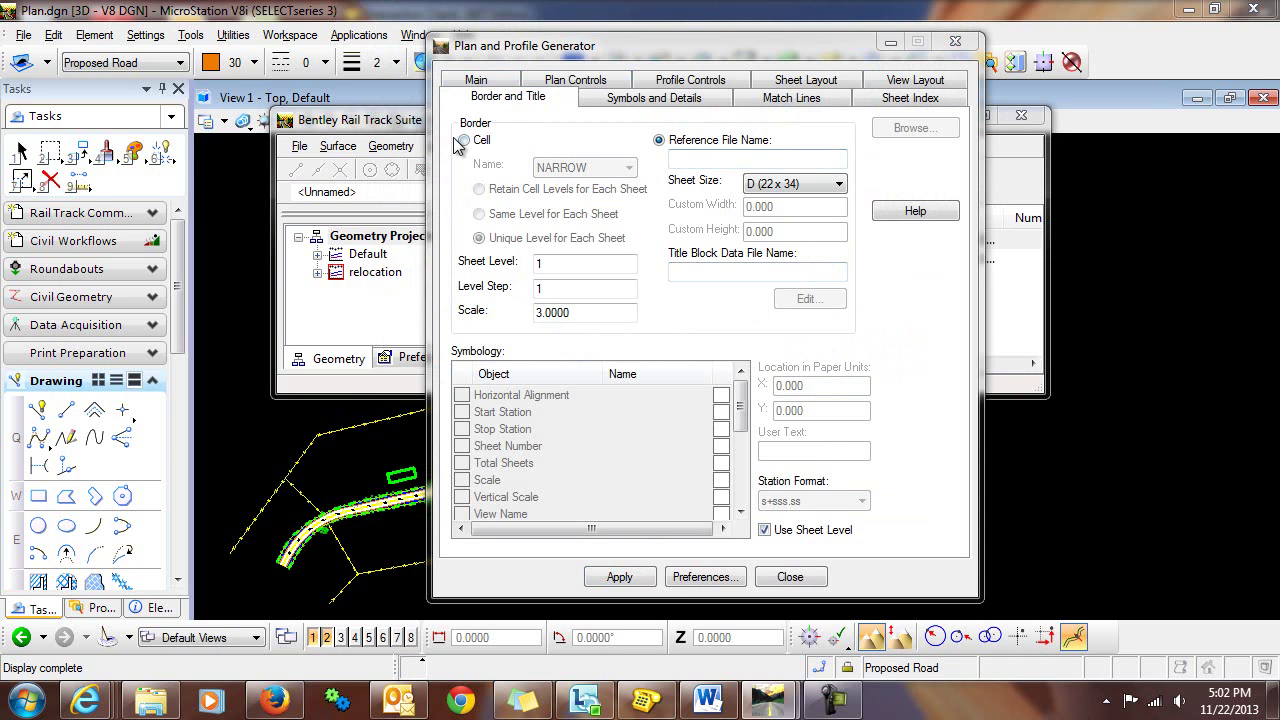
left_click(701, 159)
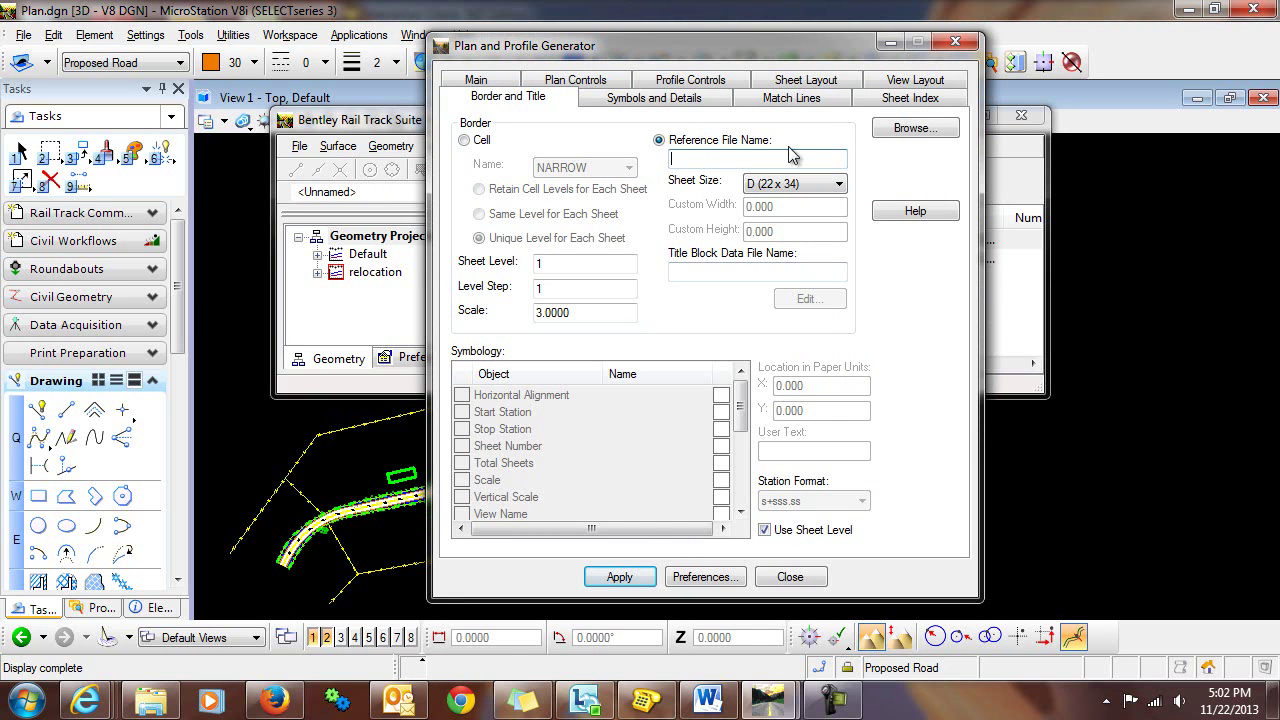
left_click(912, 128)
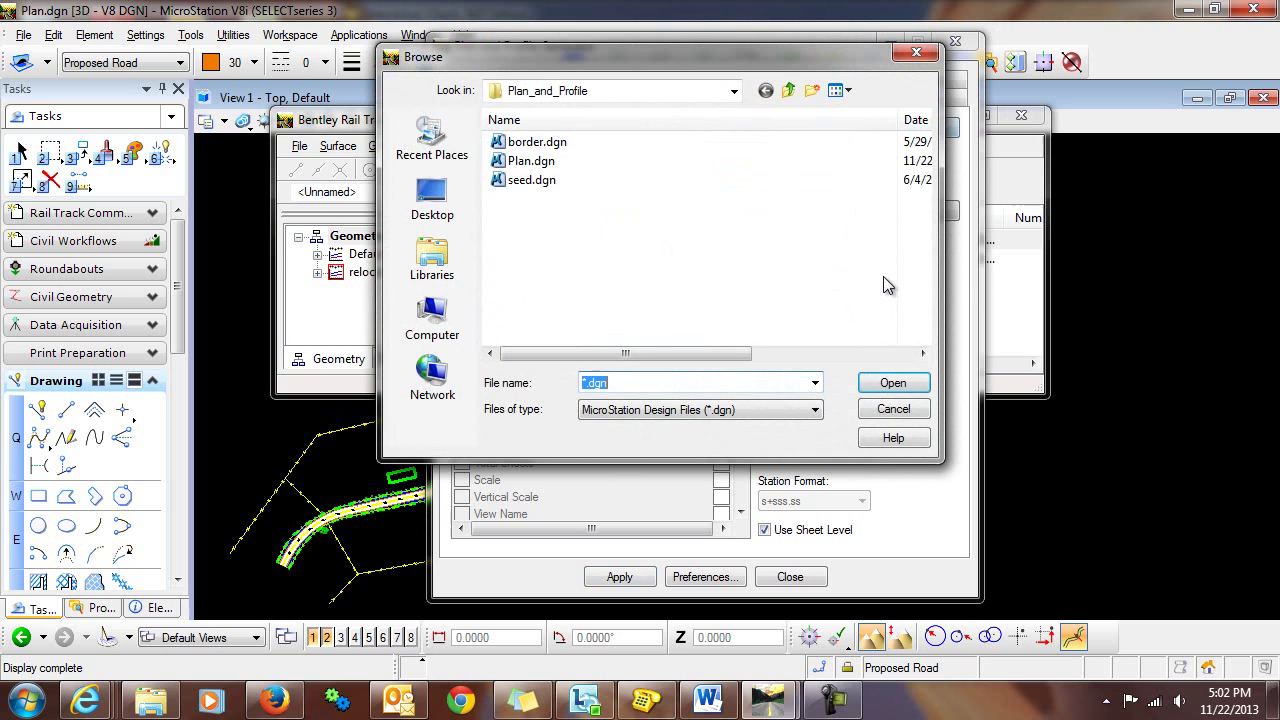
left_click(535, 145)
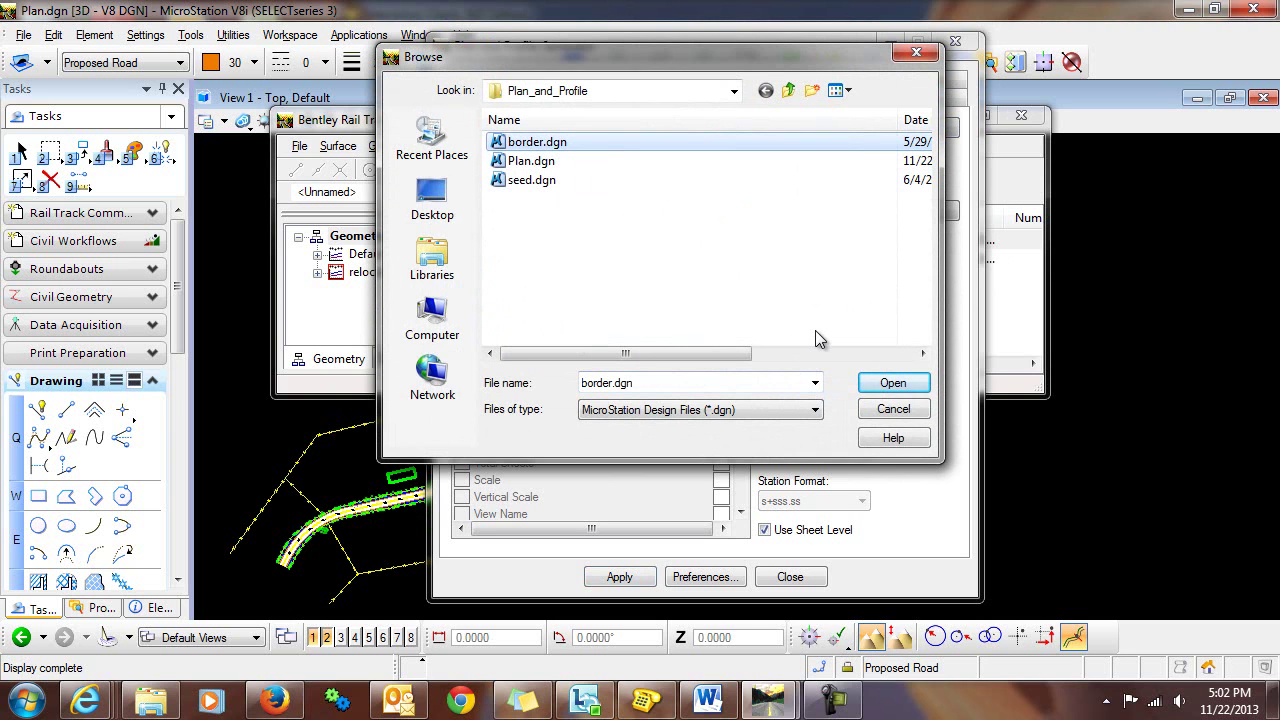
left_click(893, 386)
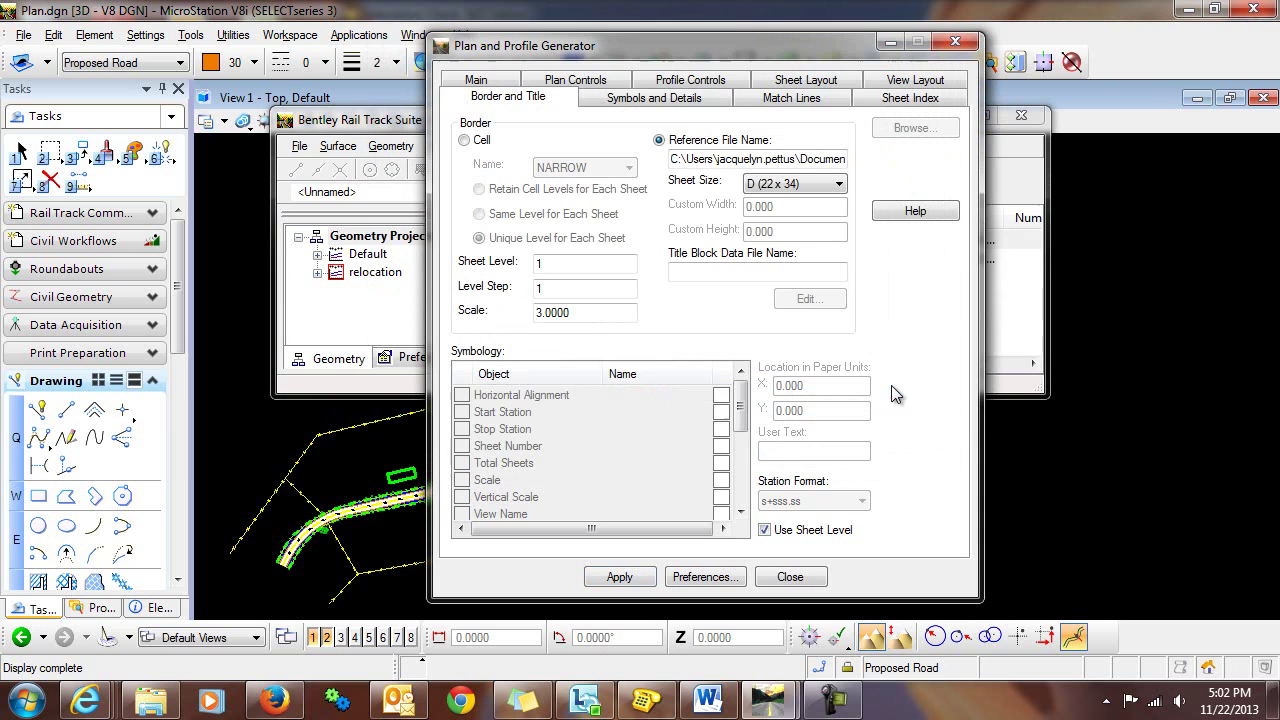
Step: Review the Plan View and Profile View controls, then close the Civil Help window
left_click(550, 84)
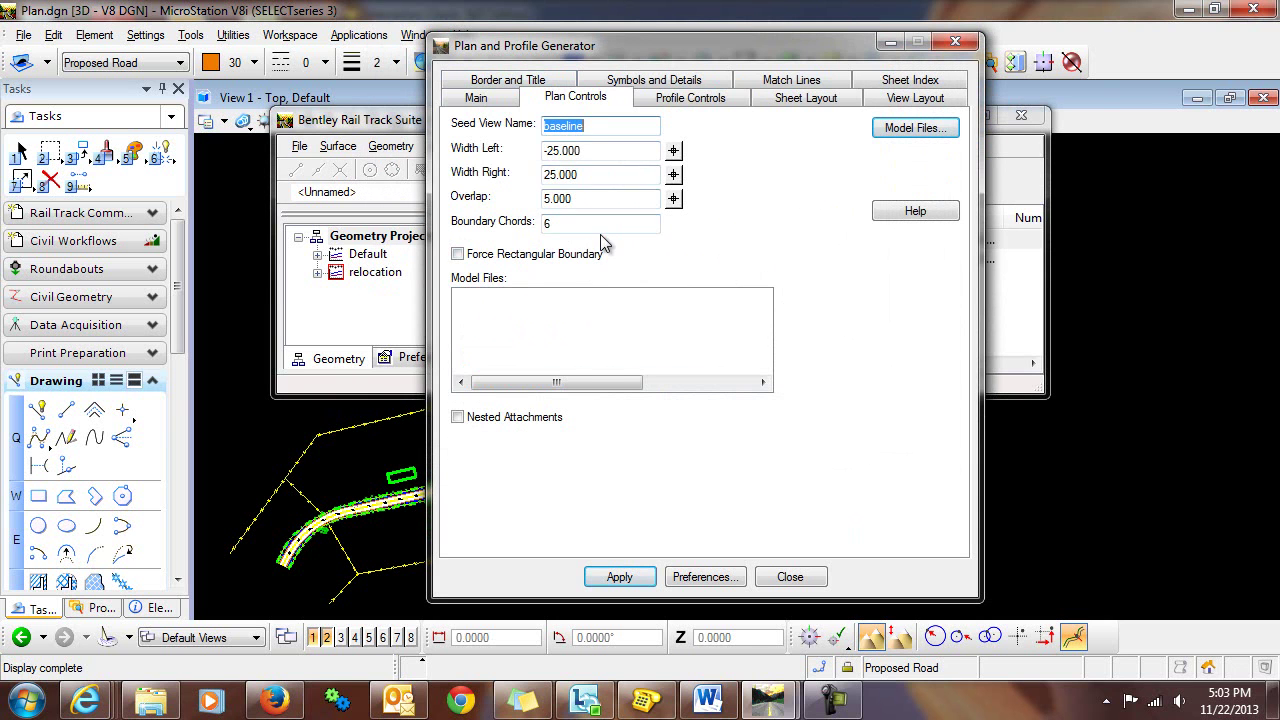
left_click(685, 100)
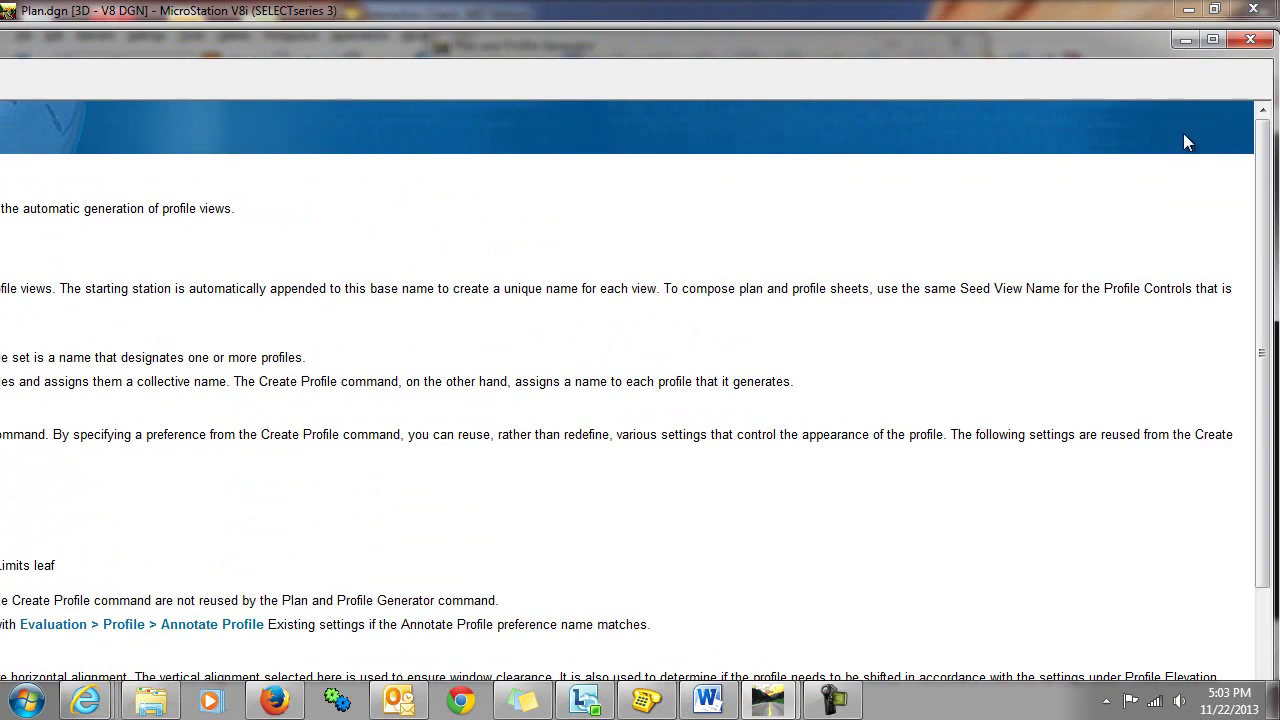
left_click(1213, 39)
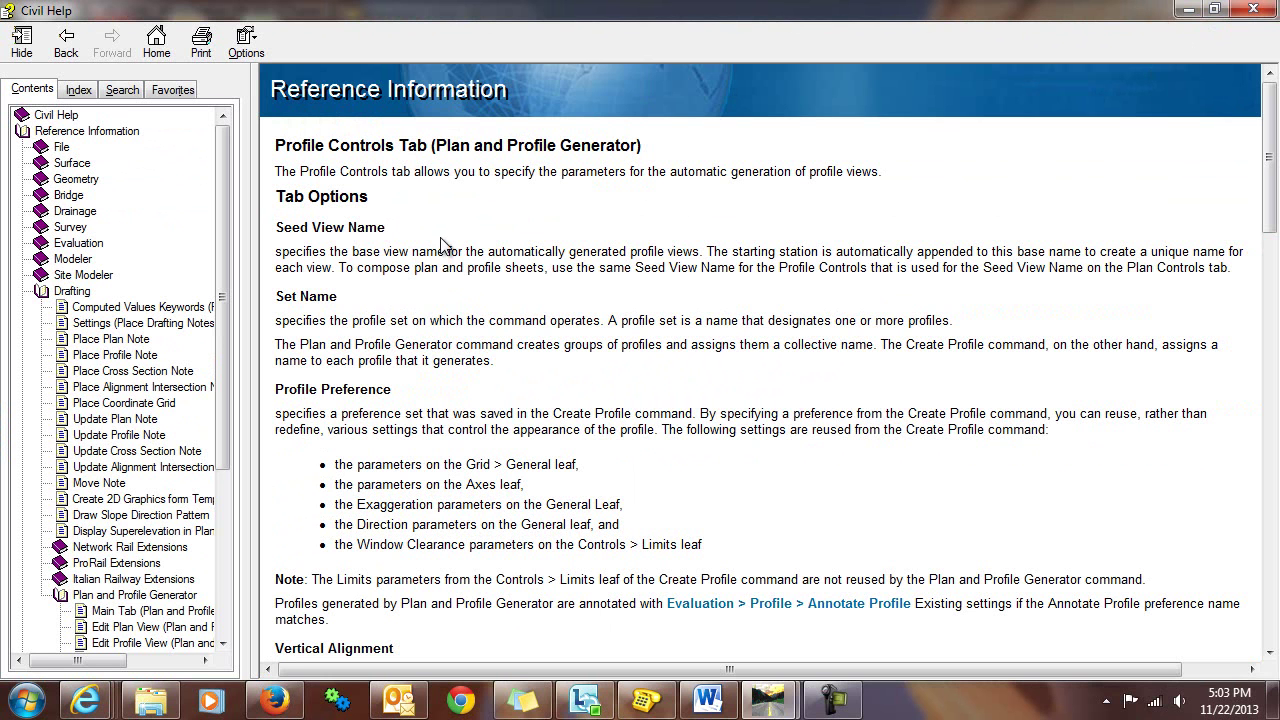
left_click(1253, 9)
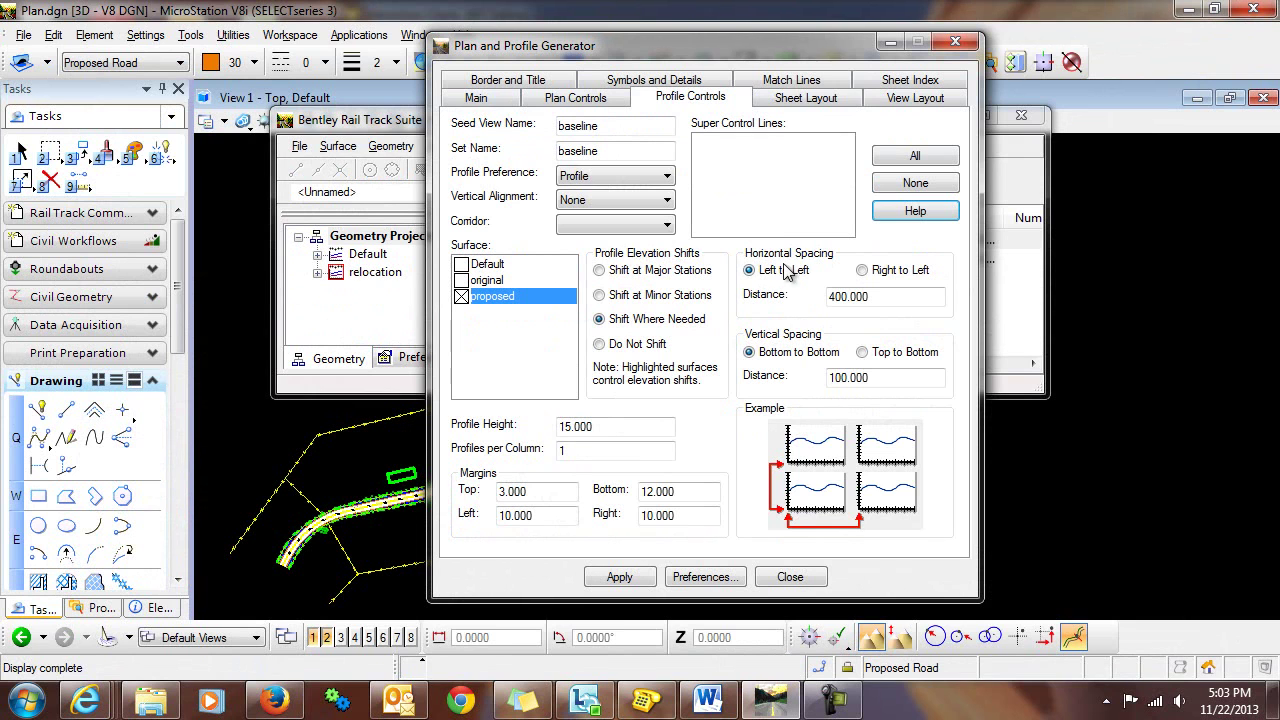
Step: Check the Symbols and Details settings in the help, then close it
left_click(673, 82)
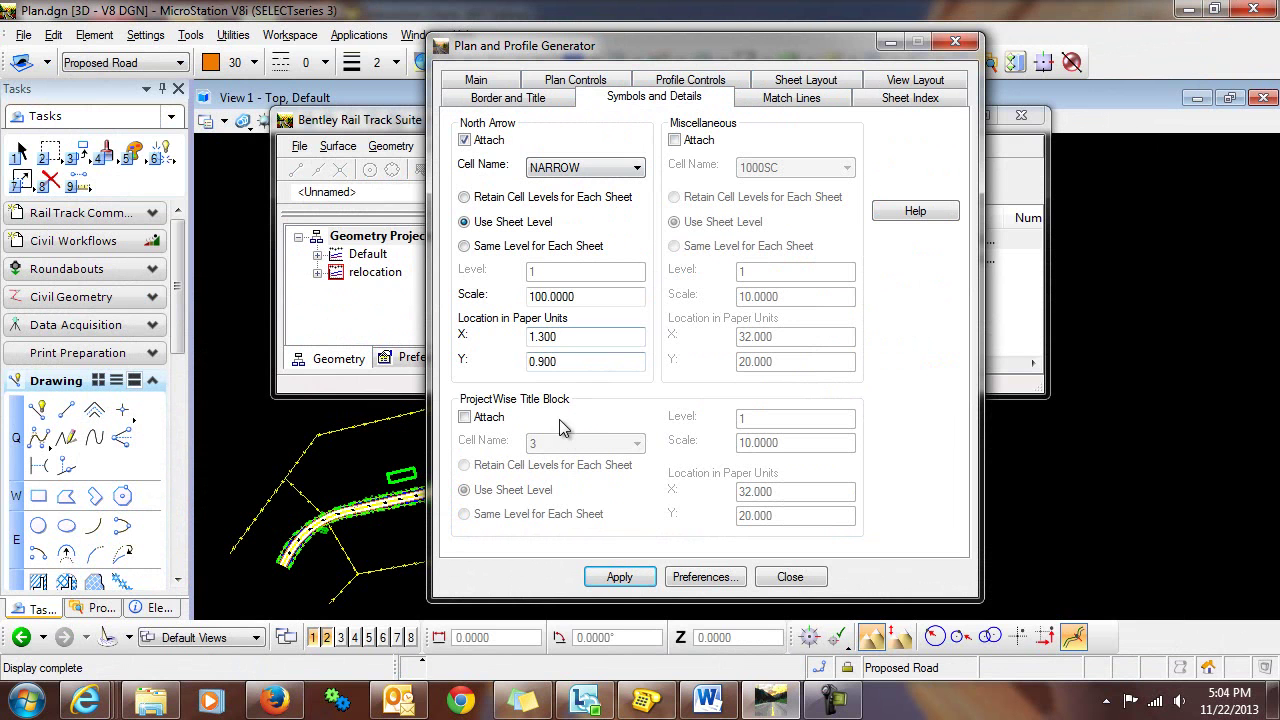
left_click(918, 211)
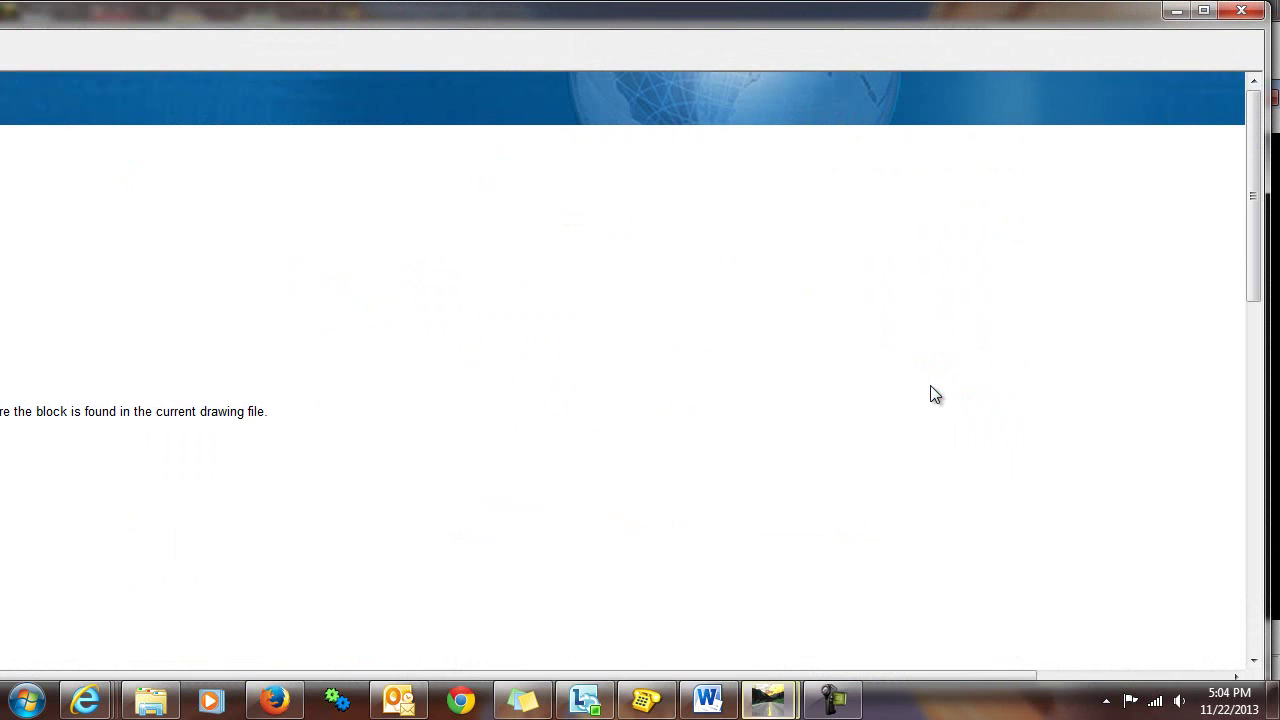
left_click(1206, 12)
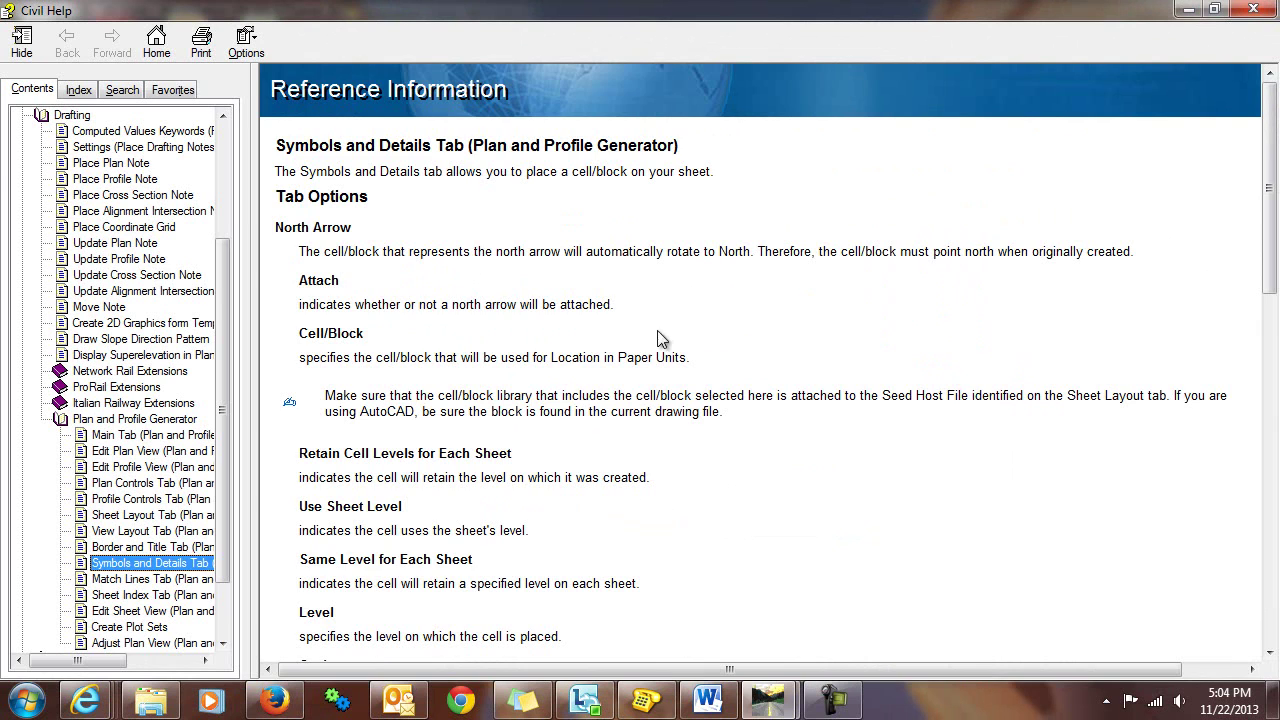
scroll(808, 334, "down", 5)
left_click(1252, 9)
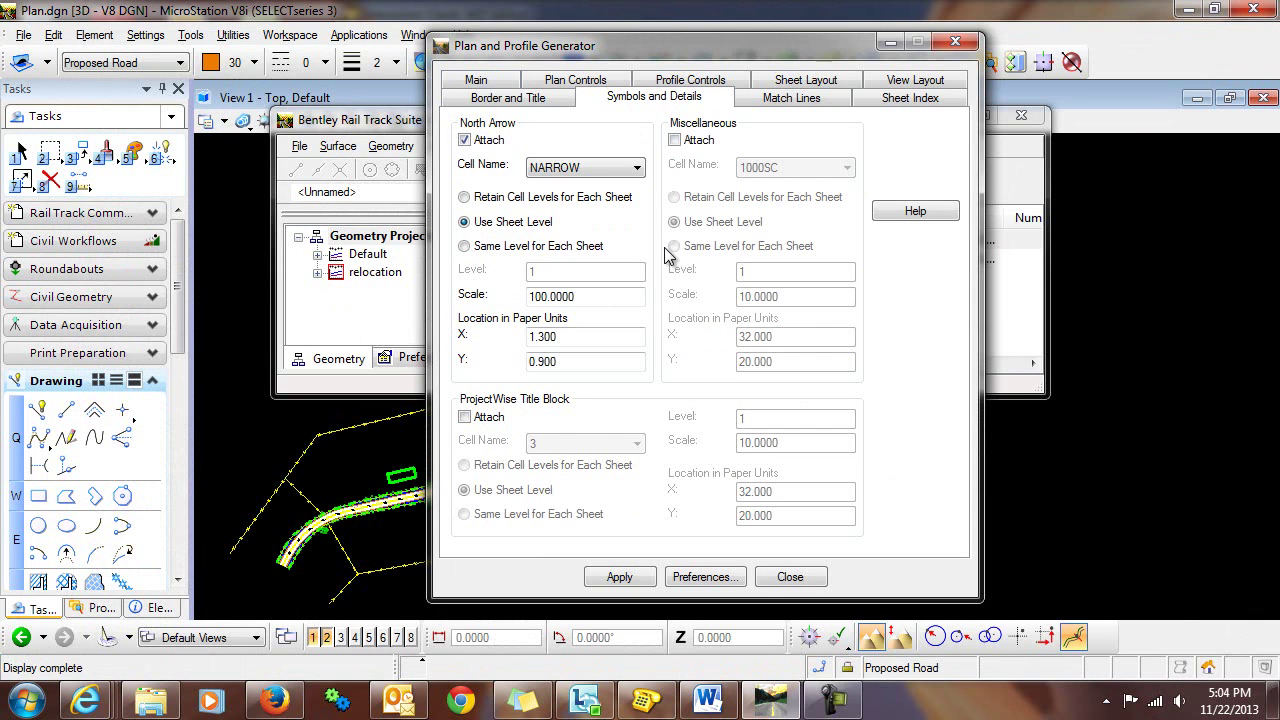
Step: Review the Main, Sheet Layout and Border and Title tabs, ending in the Reference File Name field
left_click(495, 81)
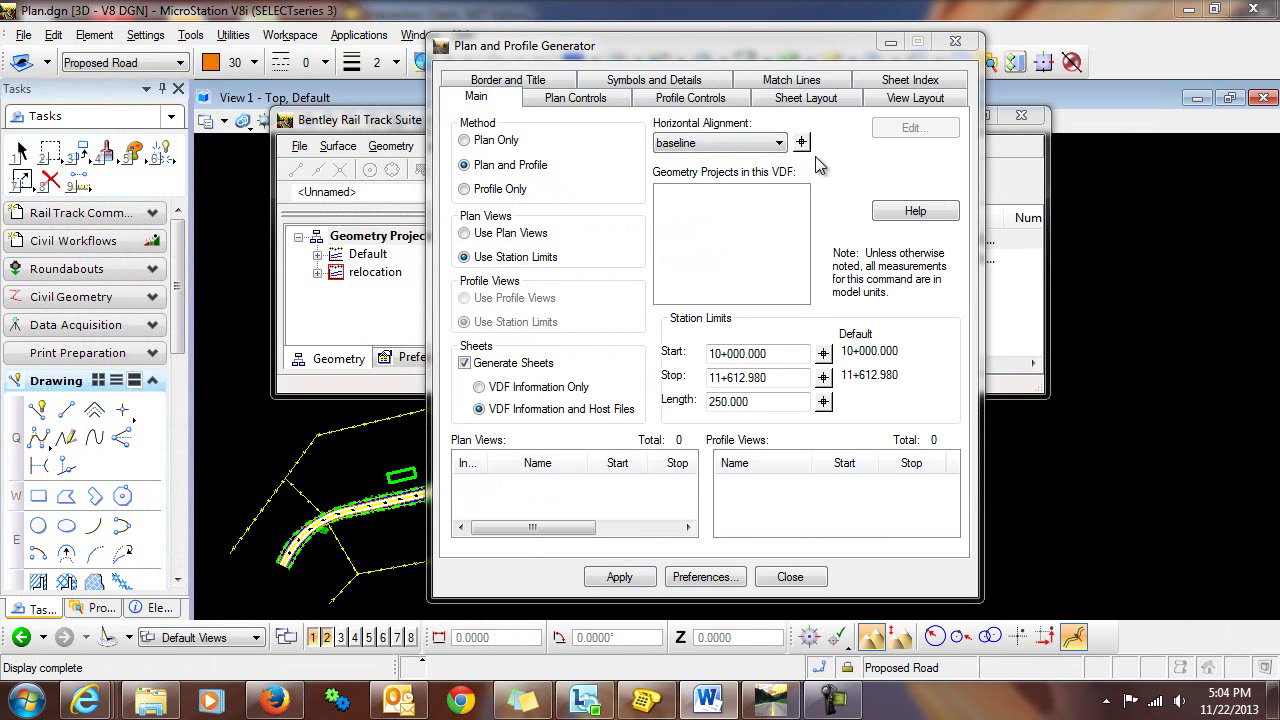
left_click(808, 98)
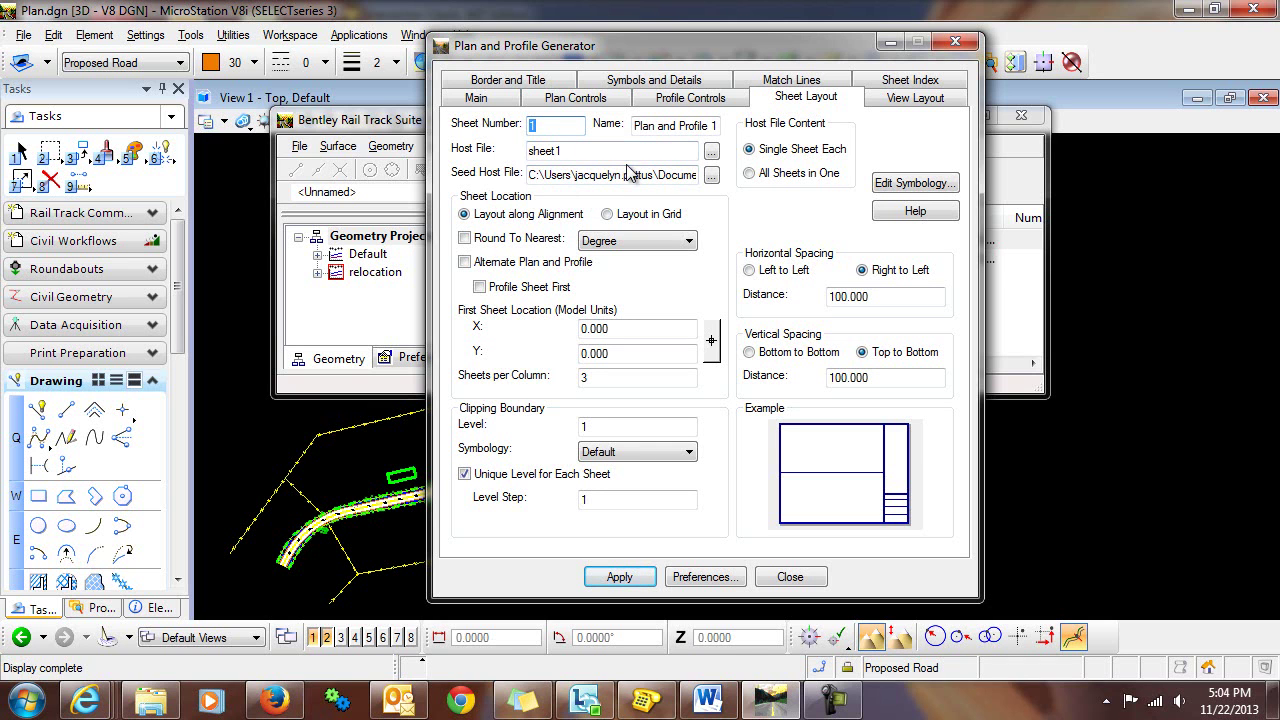
left_click(537, 80)
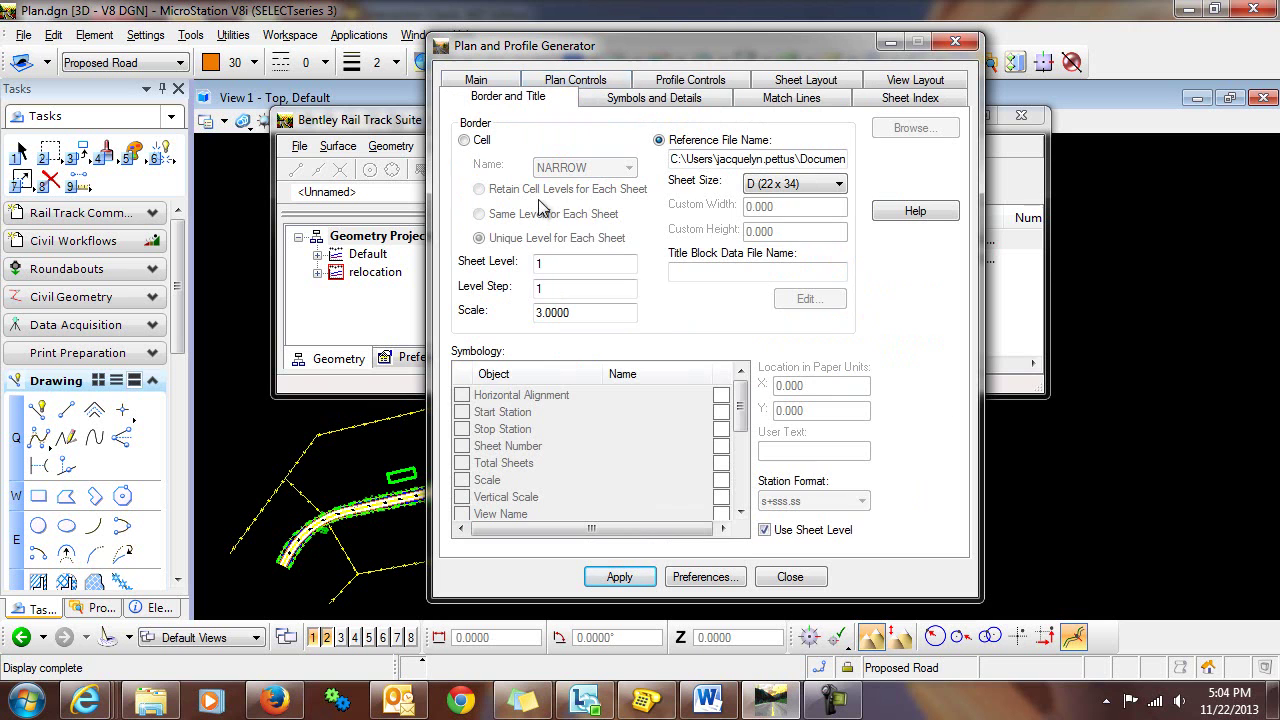
left_click(681, 162)
Step: Try generating the sheets with Apply and dismiss the host file creation error
left_click(630, 578)
left_click(630, 578)
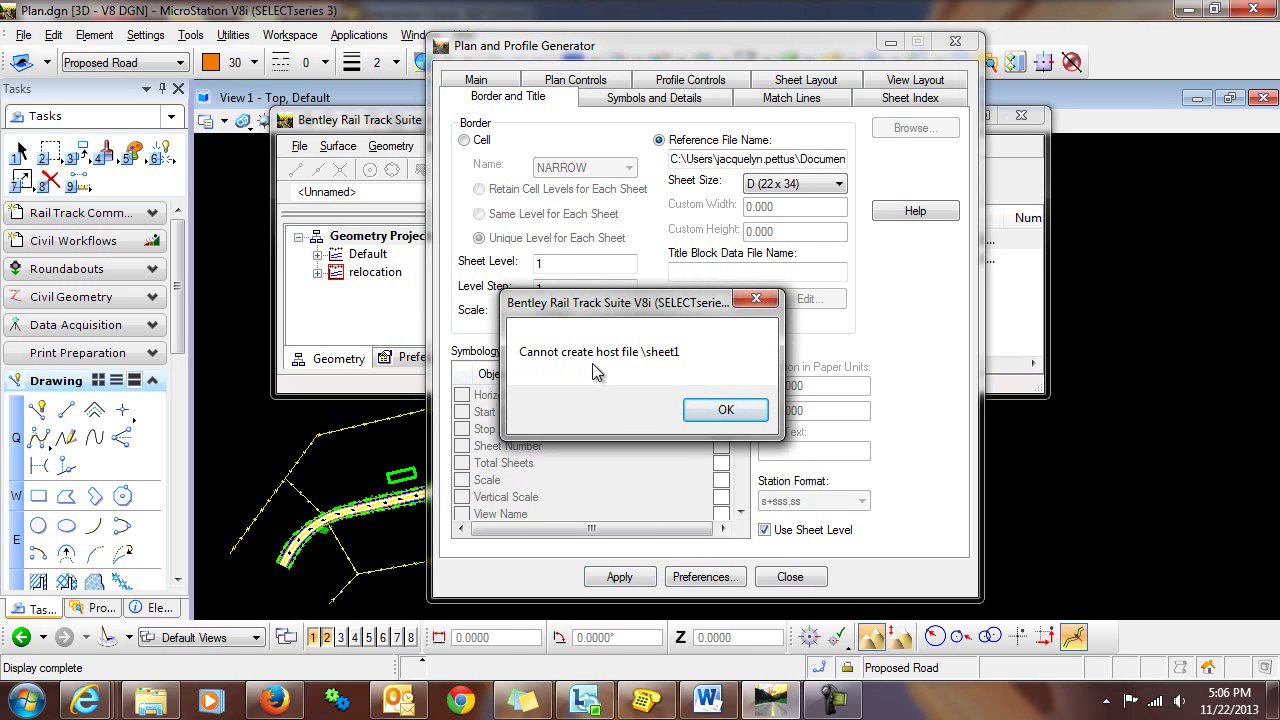
left_click(727, 412)
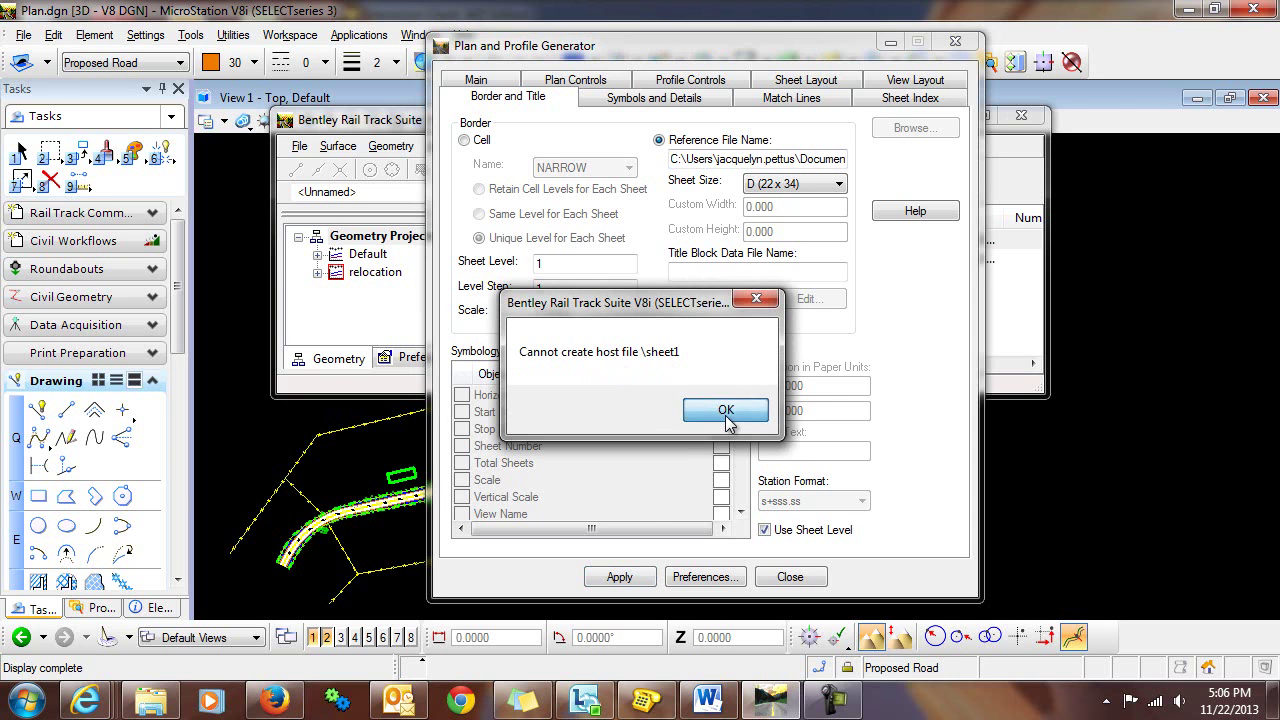
Step: Replace the bare host file name with sheet1 saved in the Plan_and_Profile folder
left_click(806, 79)
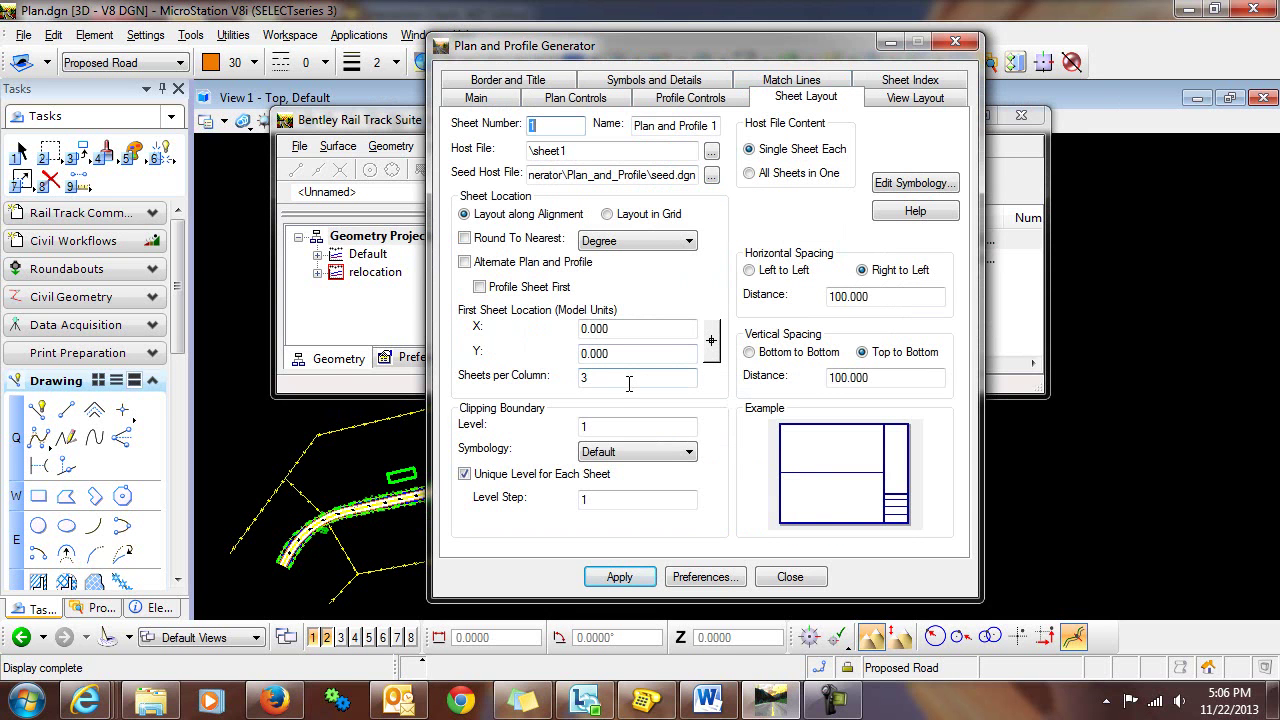
left_click(577, 151)
left_click_drag(577, 151, 488, 170)
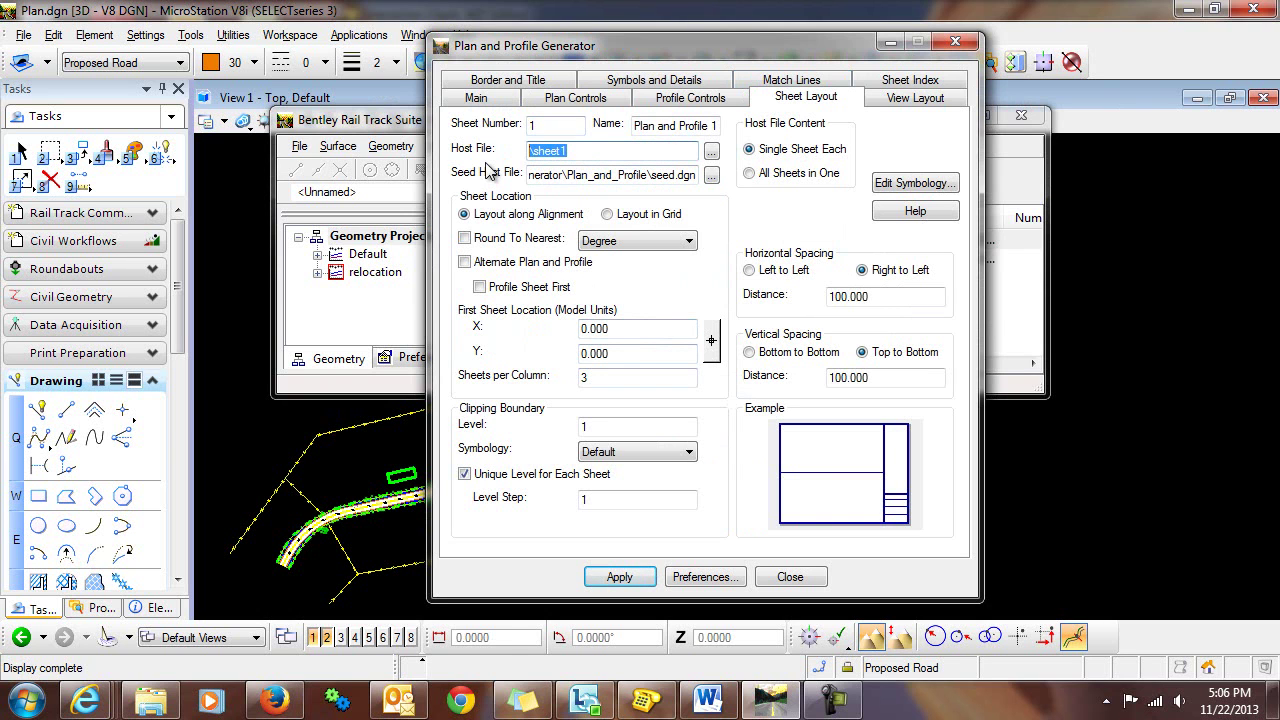
key("Delete")
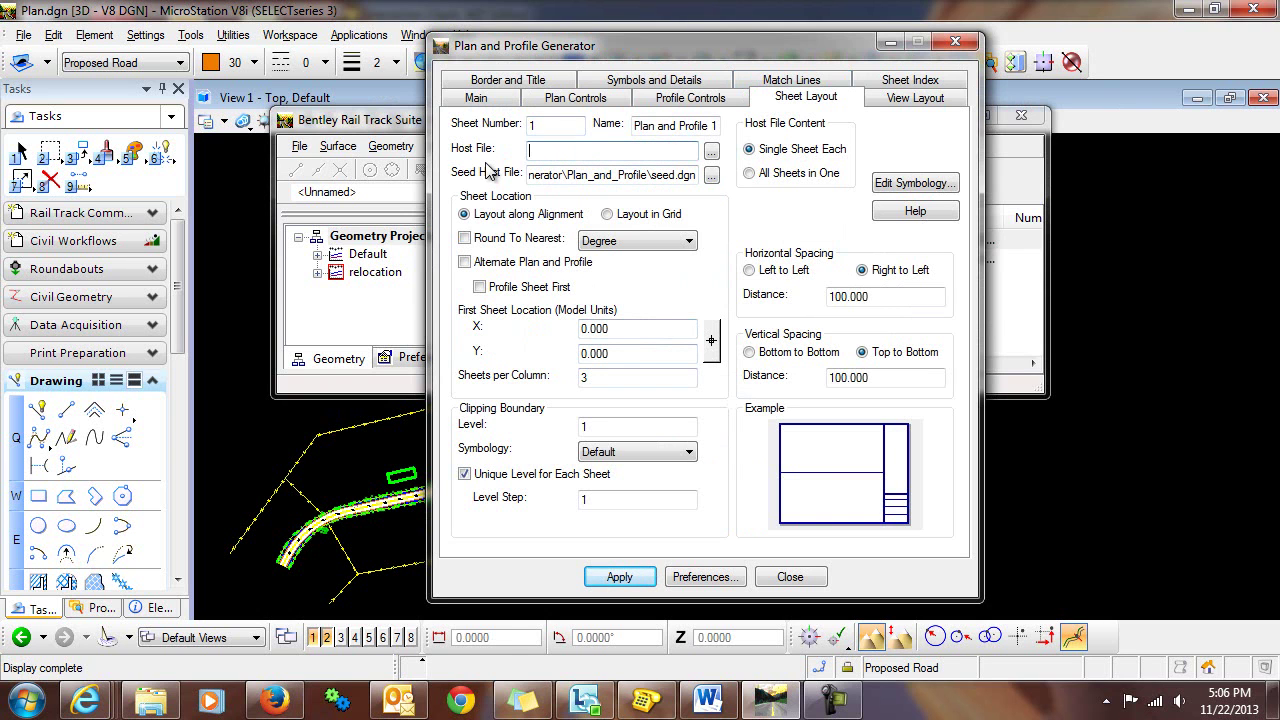
left_click(713, 152)
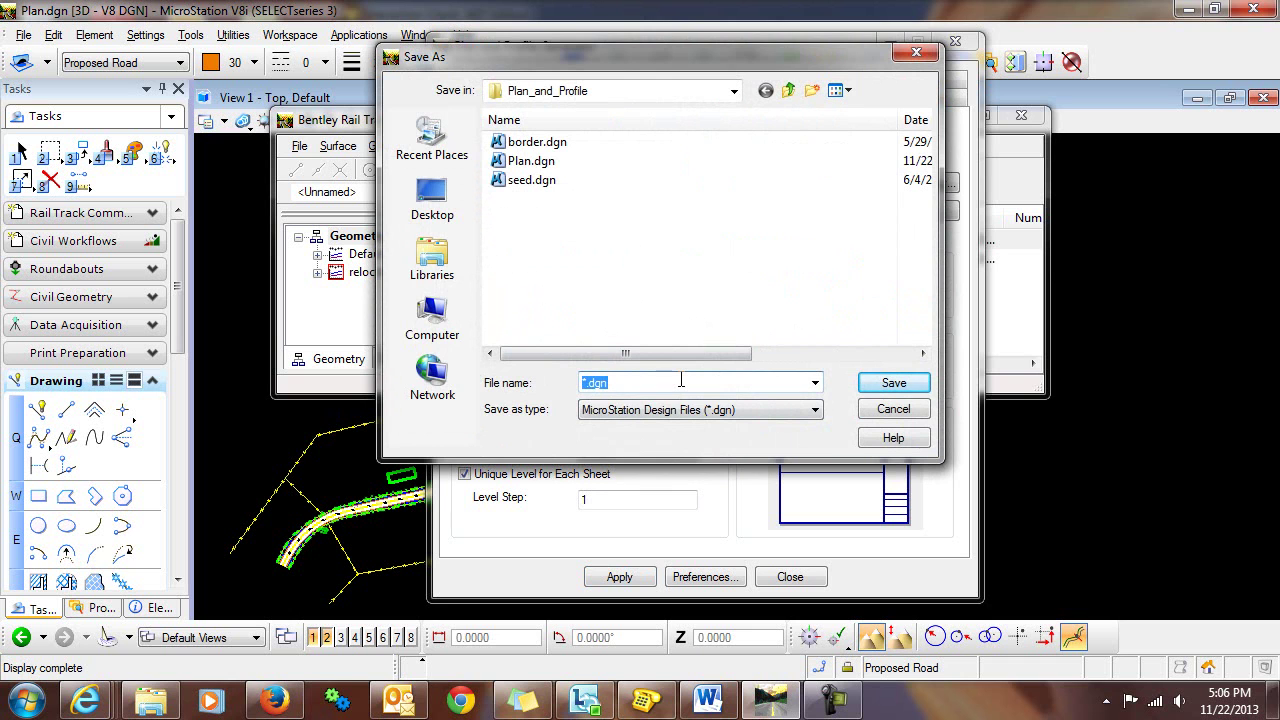
type("sheet1")
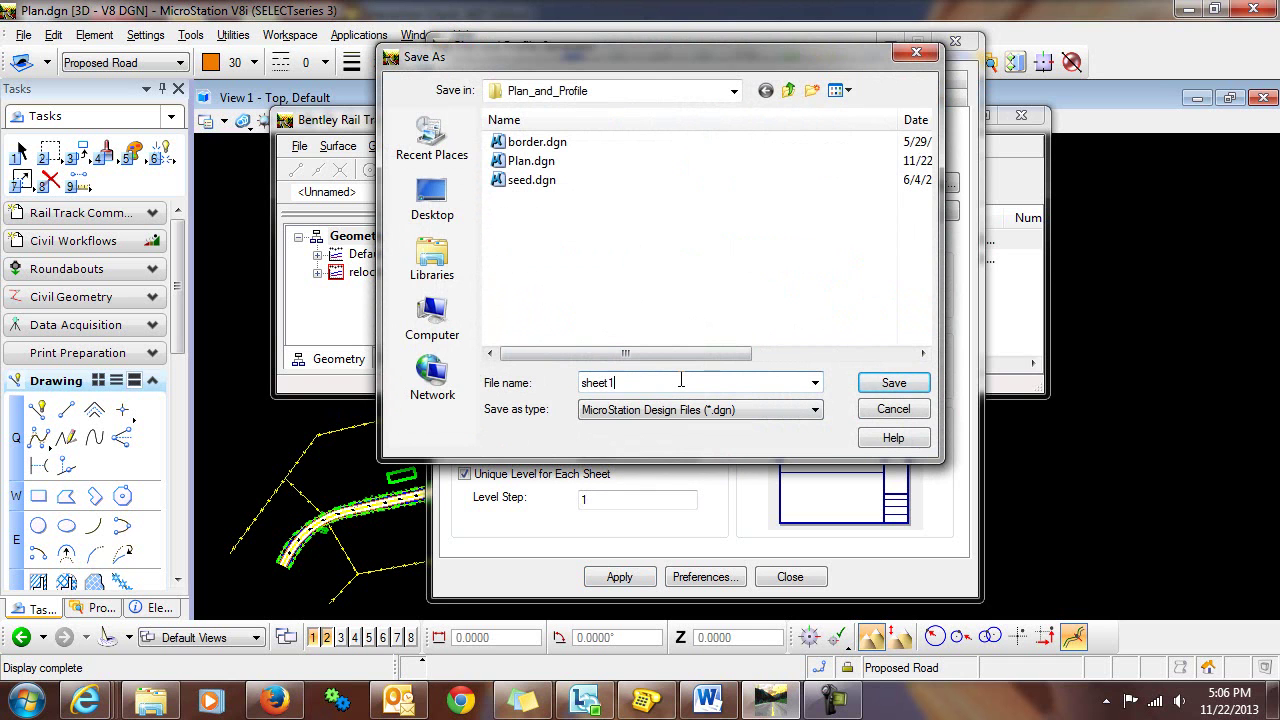
left_click(886, 383)
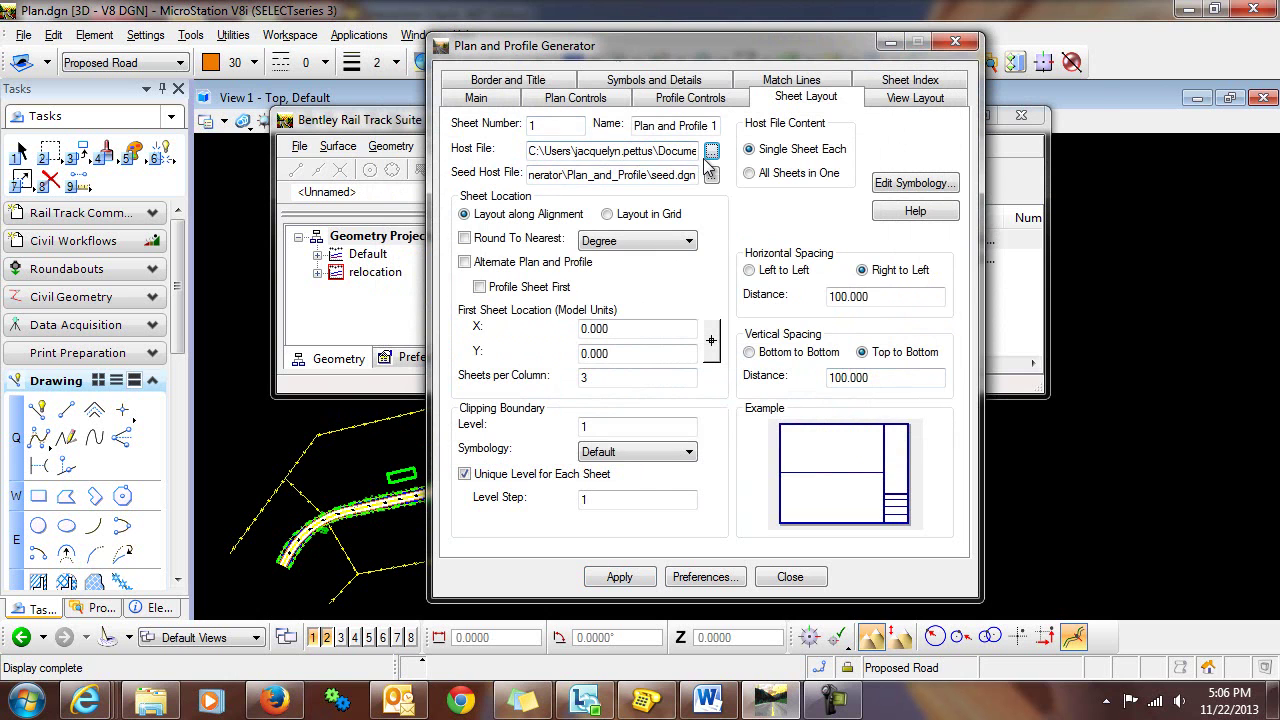
Step: Run the Plan and Profile Generator to create the sheets, then move its dialog aside
left_click(620, 577)
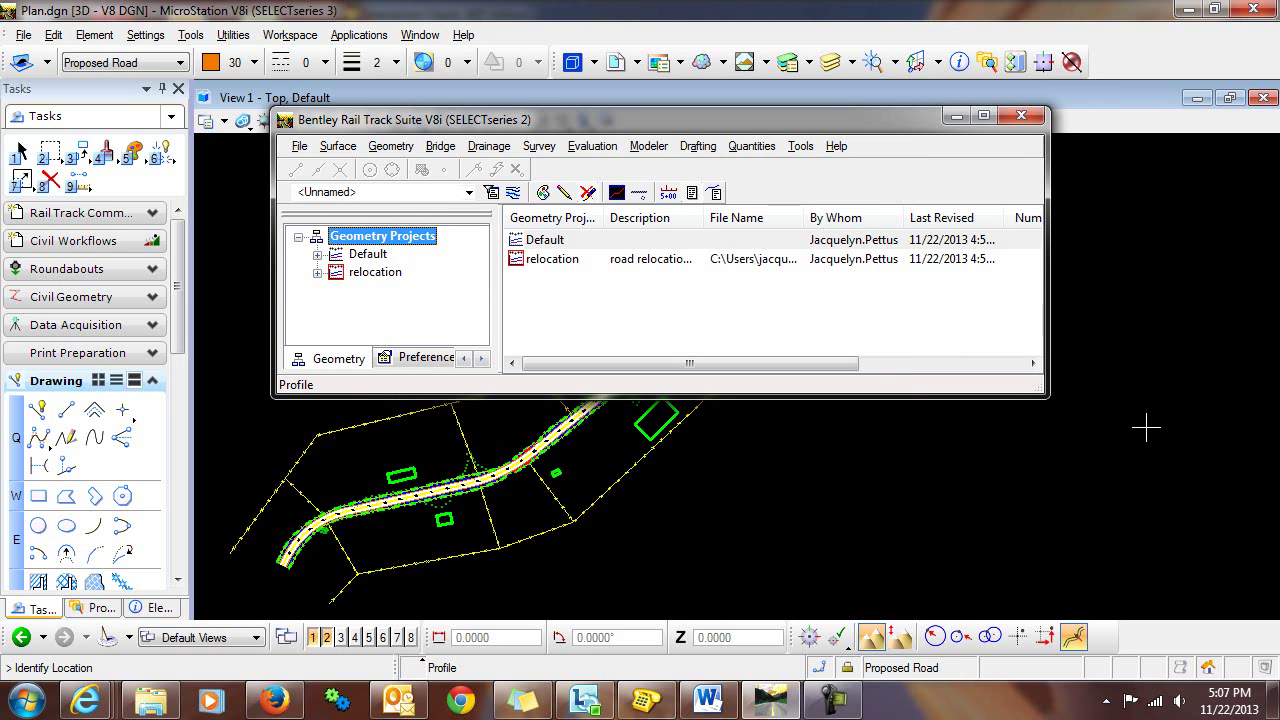
left_click(1150, 425)
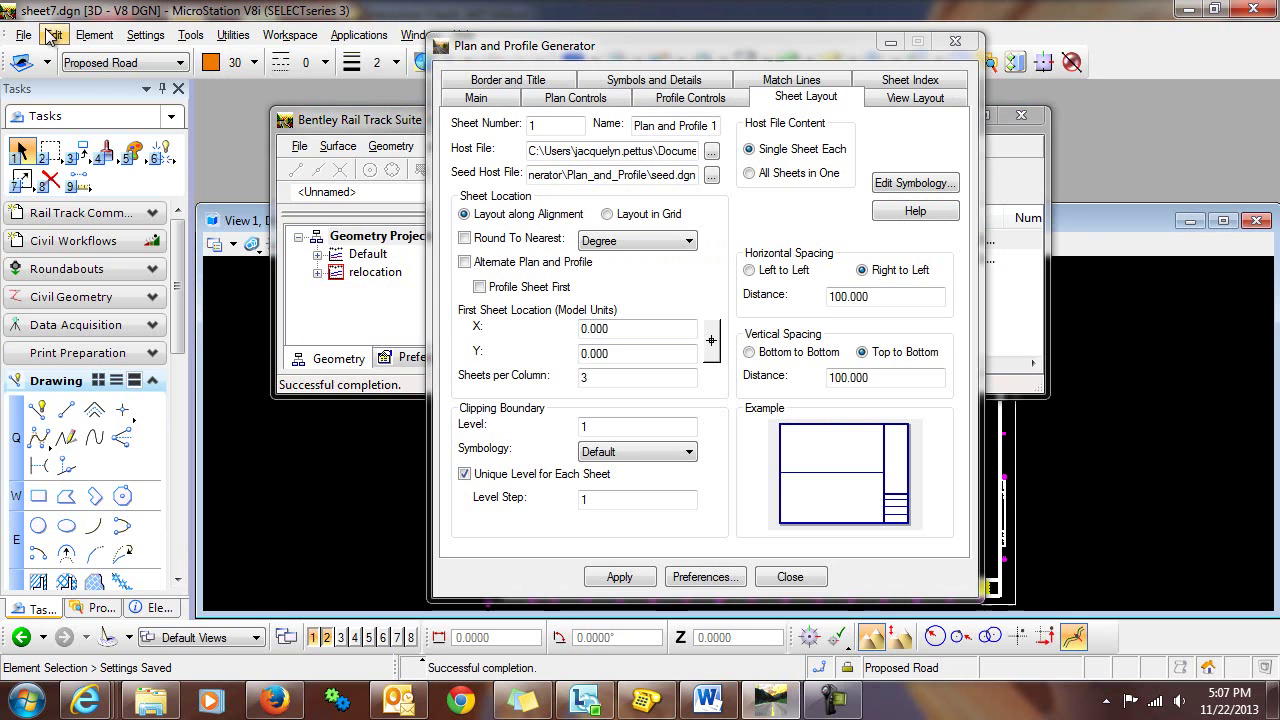
left_click_drag(560, 45, 954, 28)
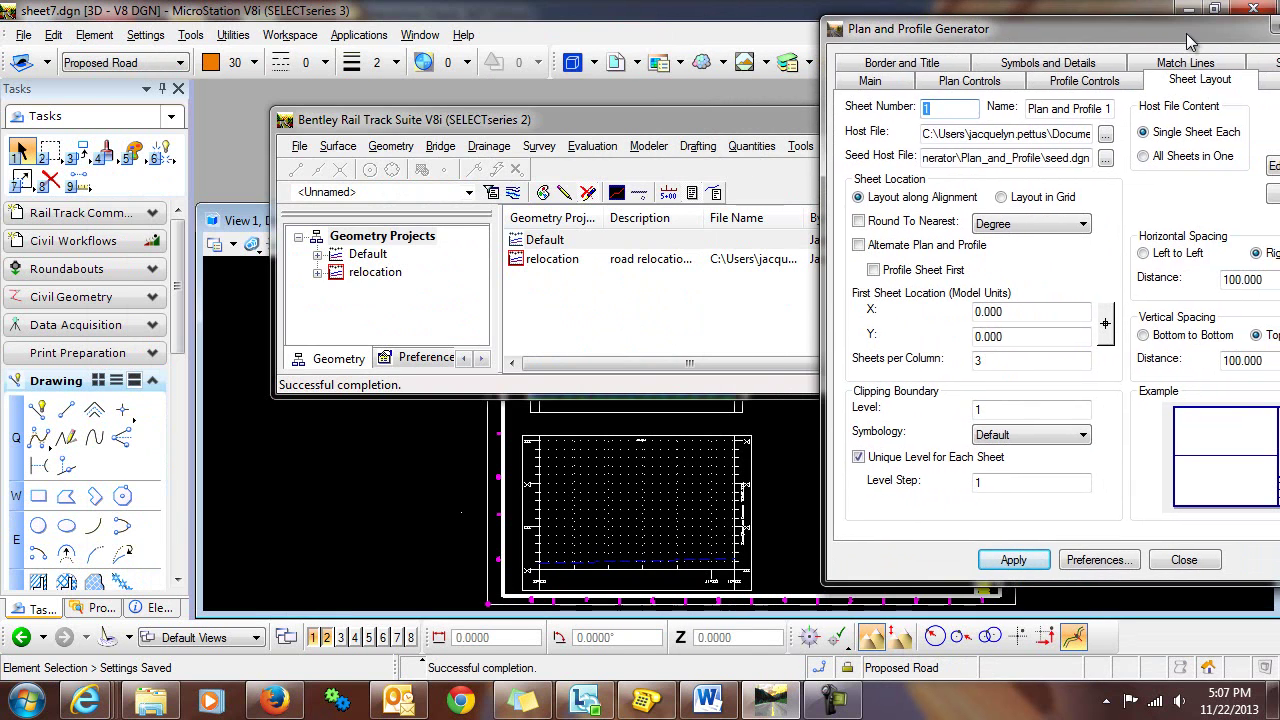
Step: Pan and zoom View 1 to inspect sheet7.dgn's plan strip above the profile grid
left_click(763, 458)
middle_click_drag(768, 458, 600, 480)
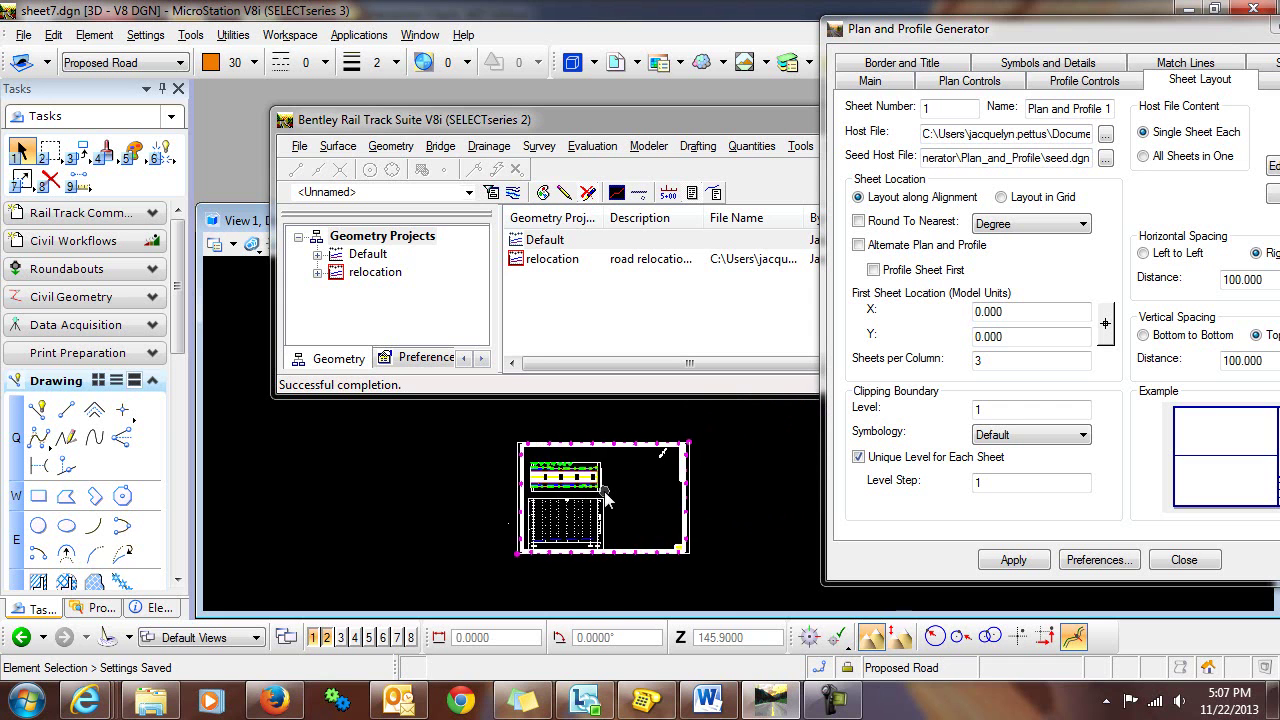
scroll(403, 466, "up", 4)
scroll(403, 466, "down", 4)
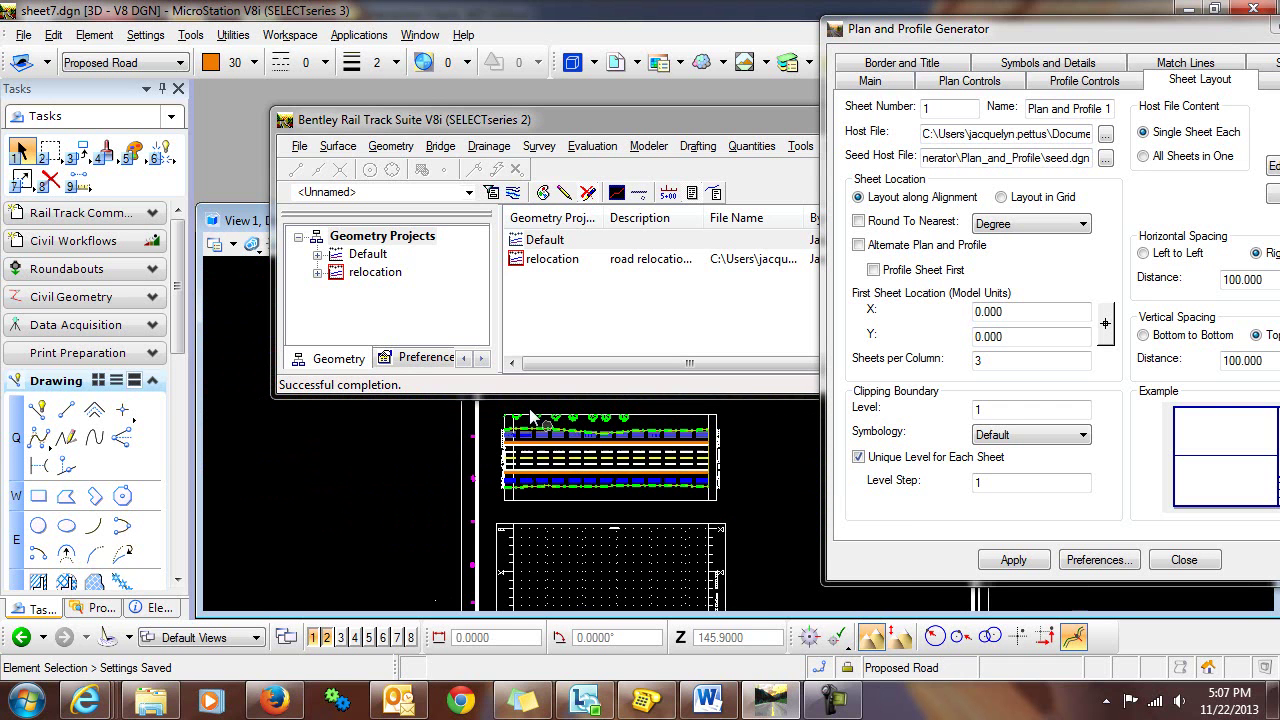
left_click_drag(233, 221, 237, 180)
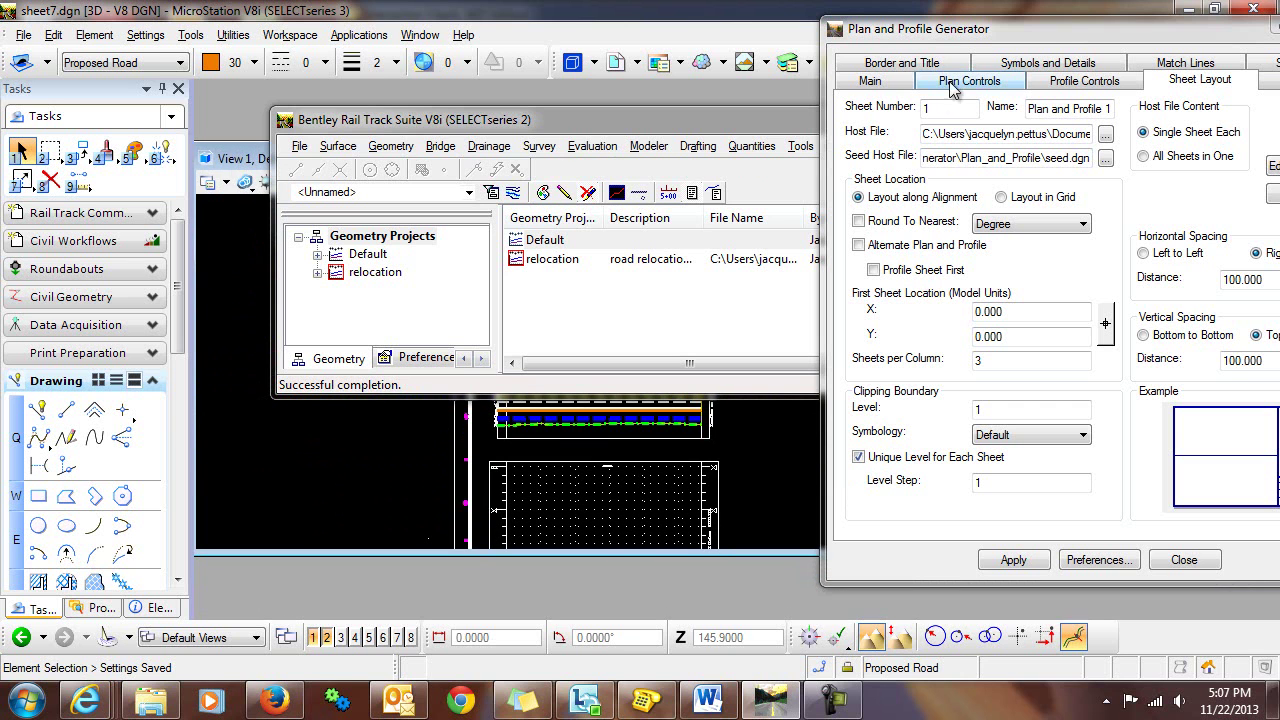
left_click_drag(1041, 37, 551, 52)
Step: Maximize View 1 and show sheet 2 from the generator's Sheet Index
left_click(1214, 157)
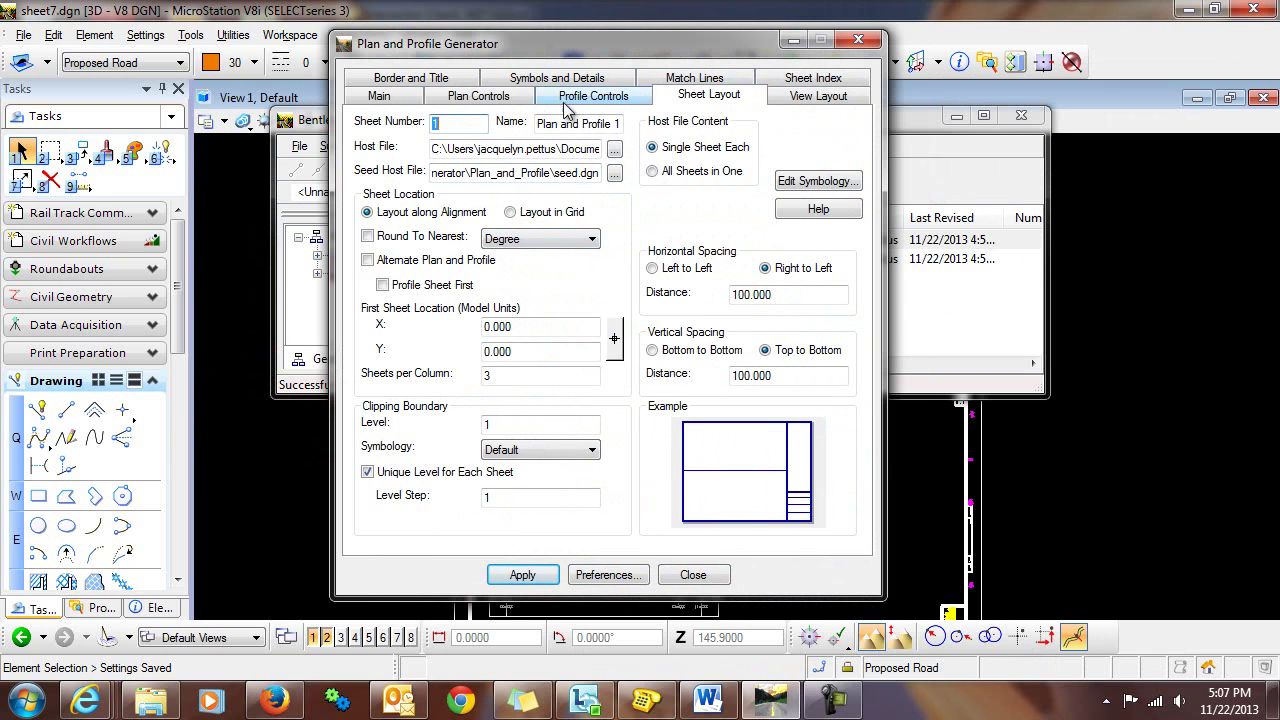
left_click(815, 79)
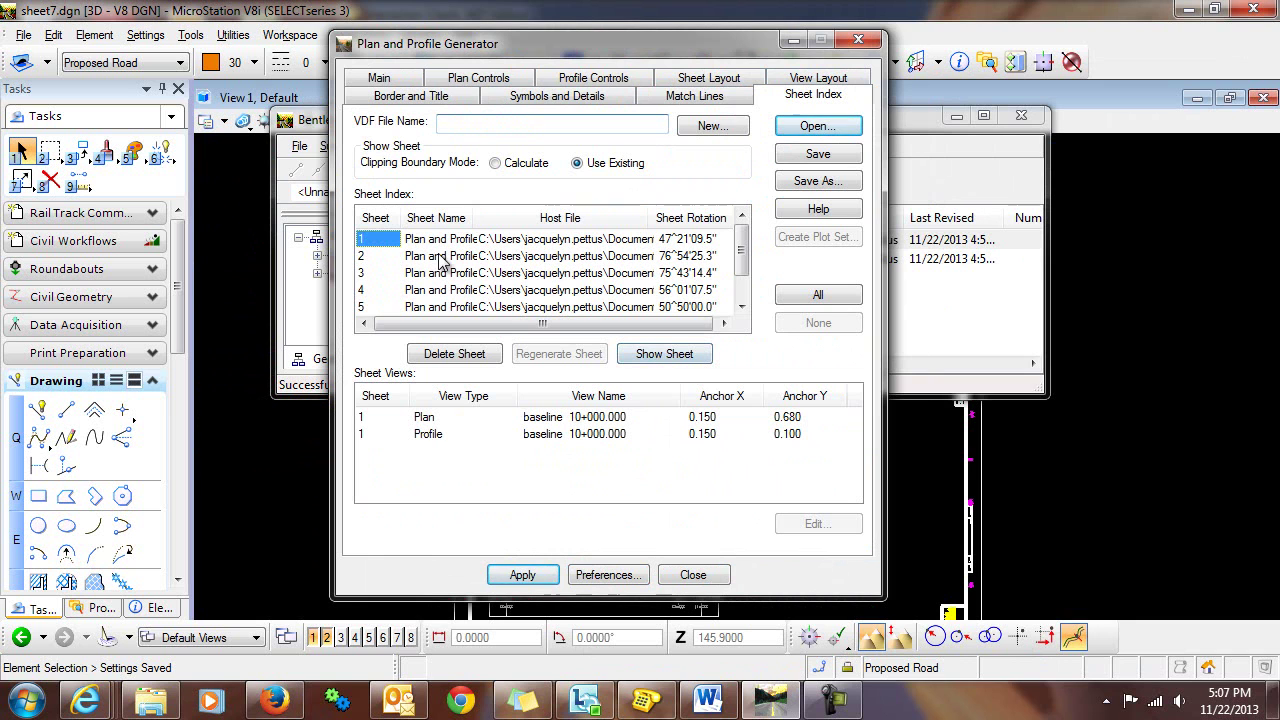
left_click(388, 256)
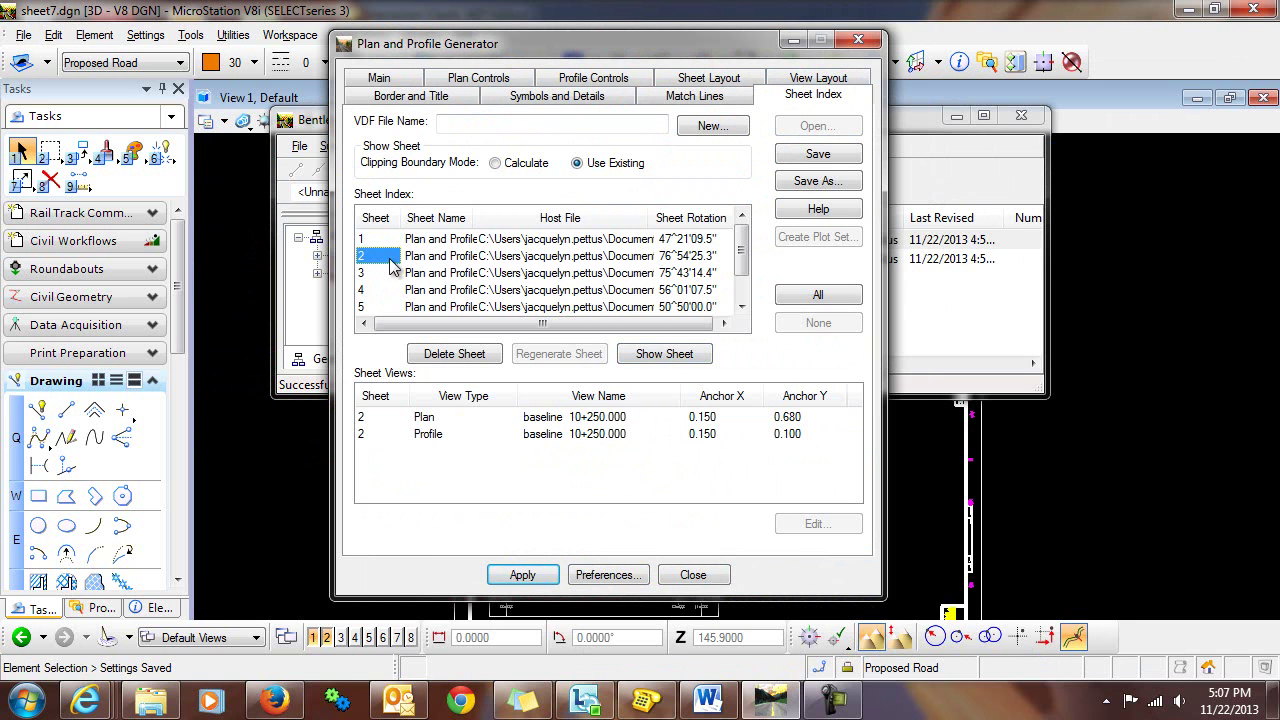
left_click(671, 354)
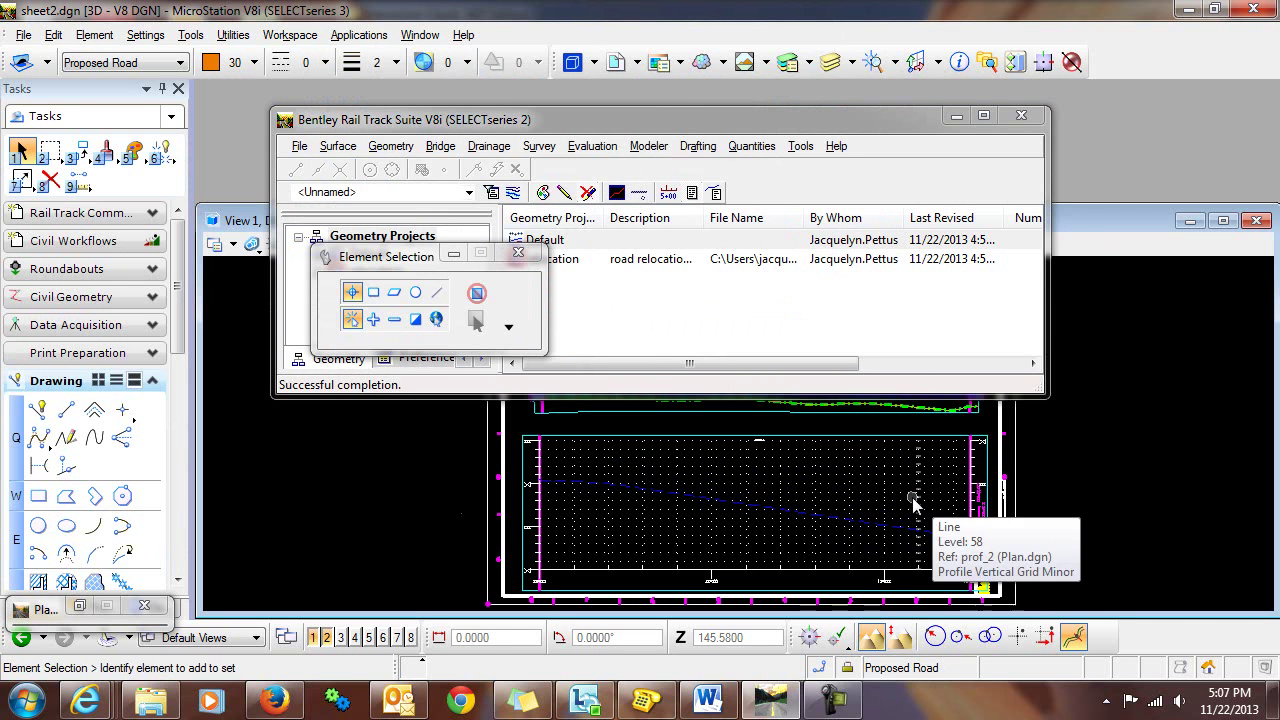
Step: Restore the generator dialog and show sheet 1 with its curved alignment plan
scroll(863, 513, "down", 2)
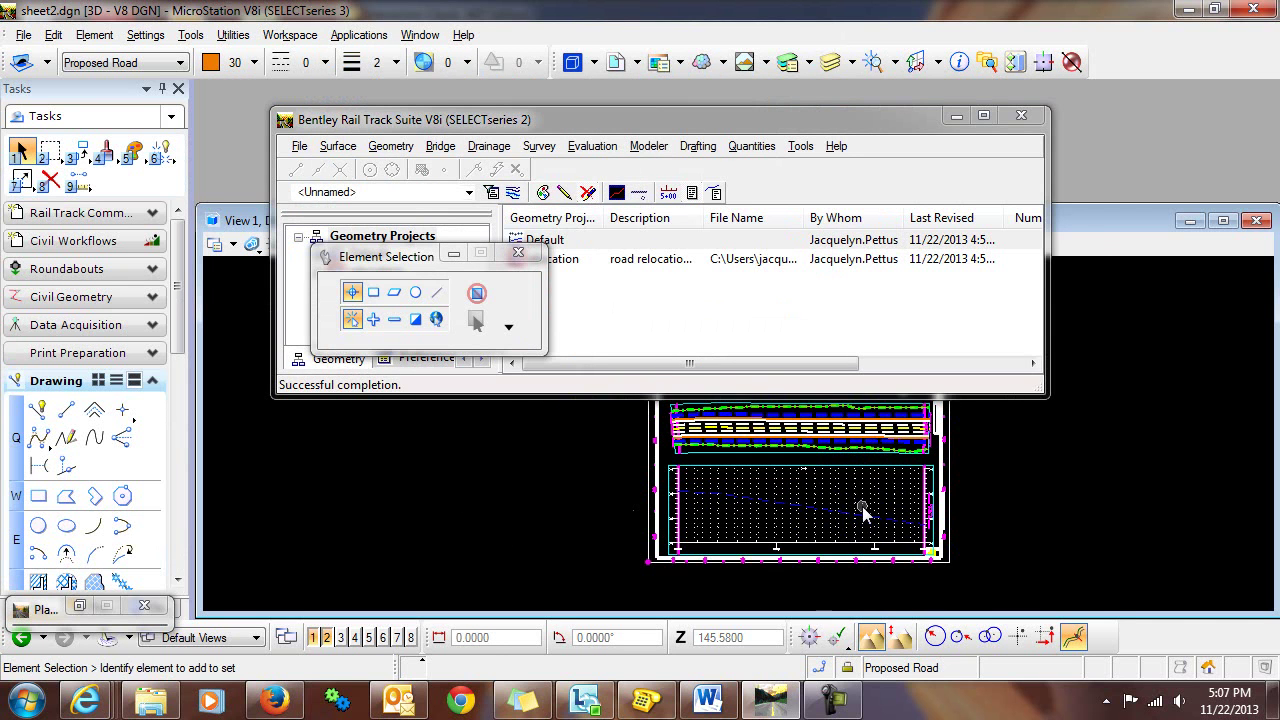
left_click(79, 606)
left_click(405, 239)
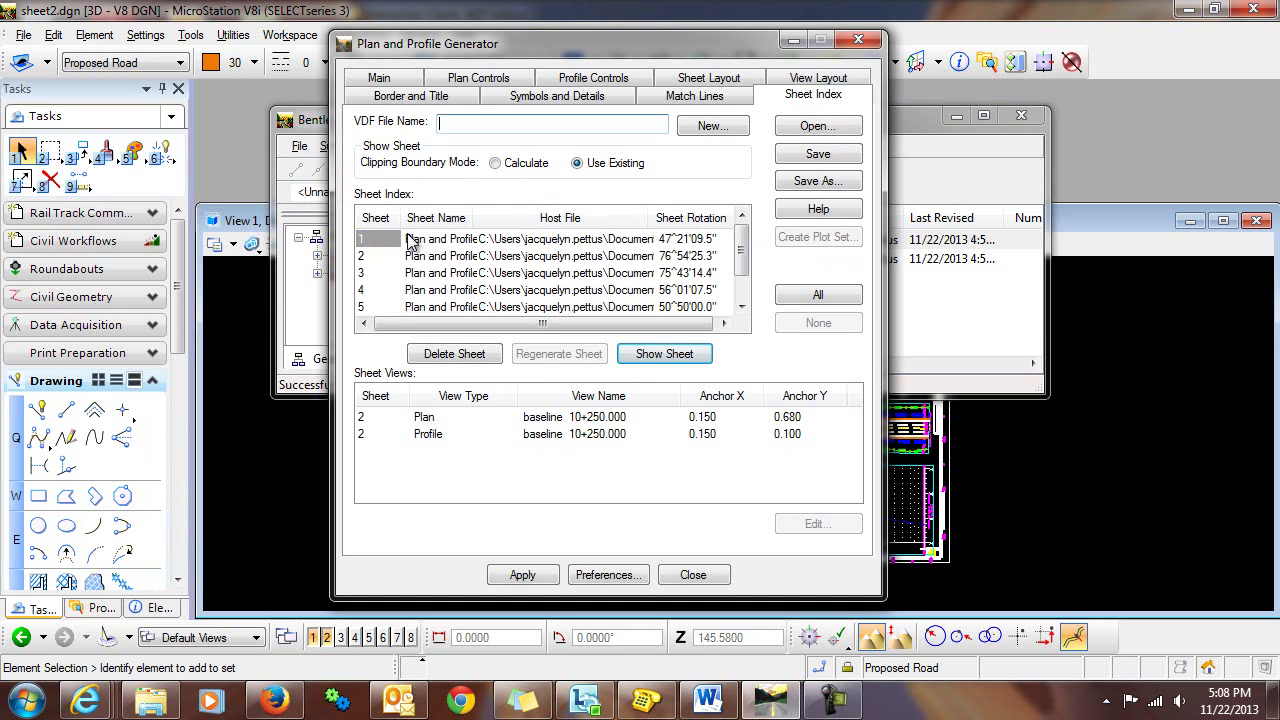
left_click(665, 352)
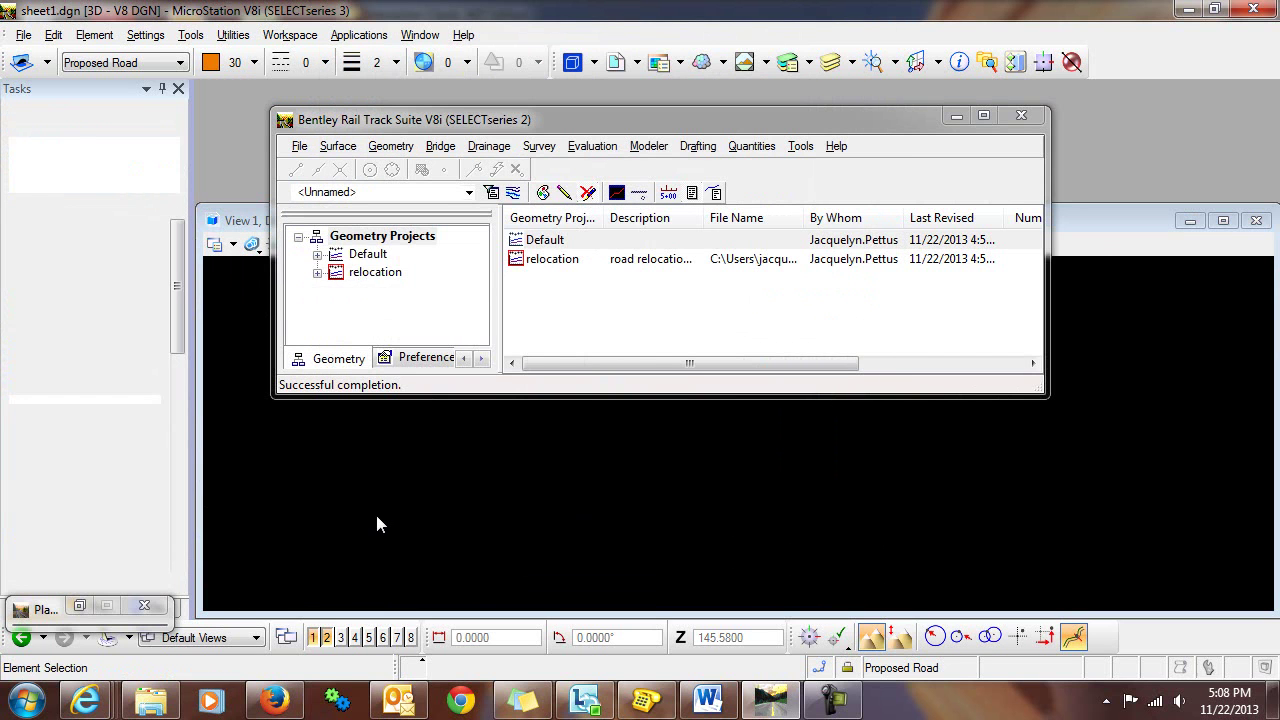